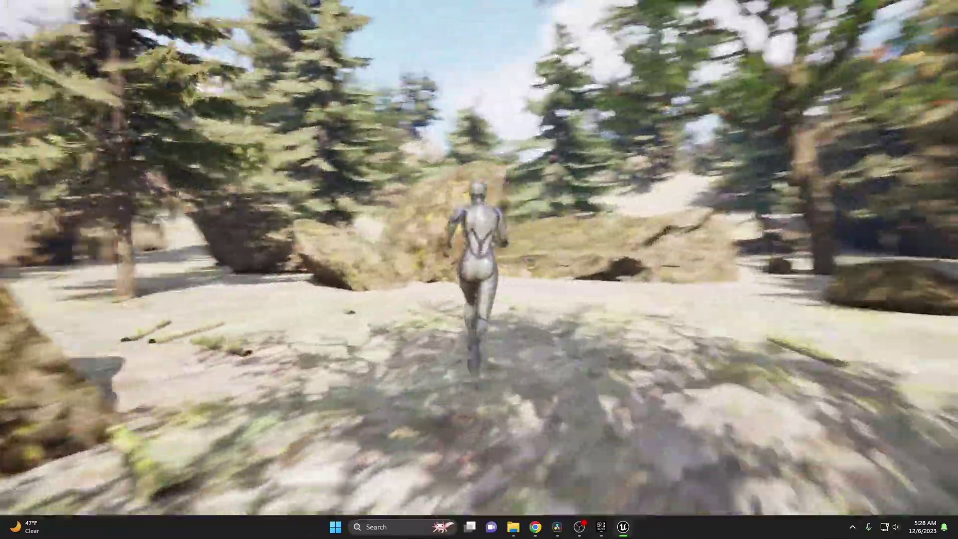
key(w)
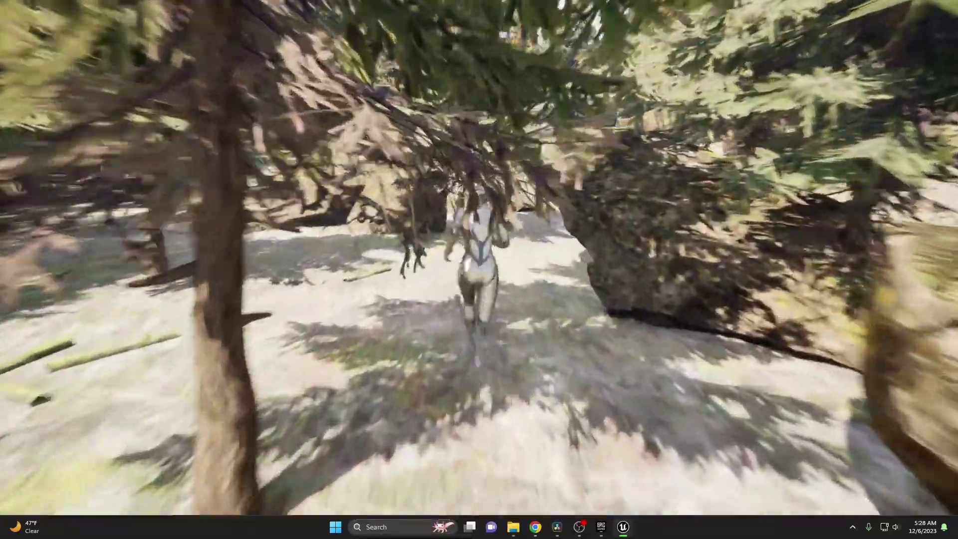
key(w)
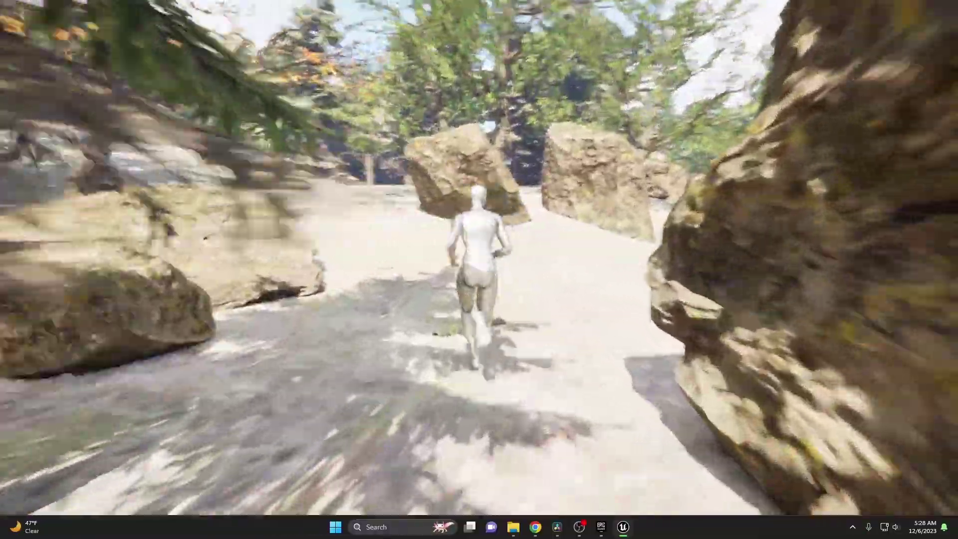
key(w)
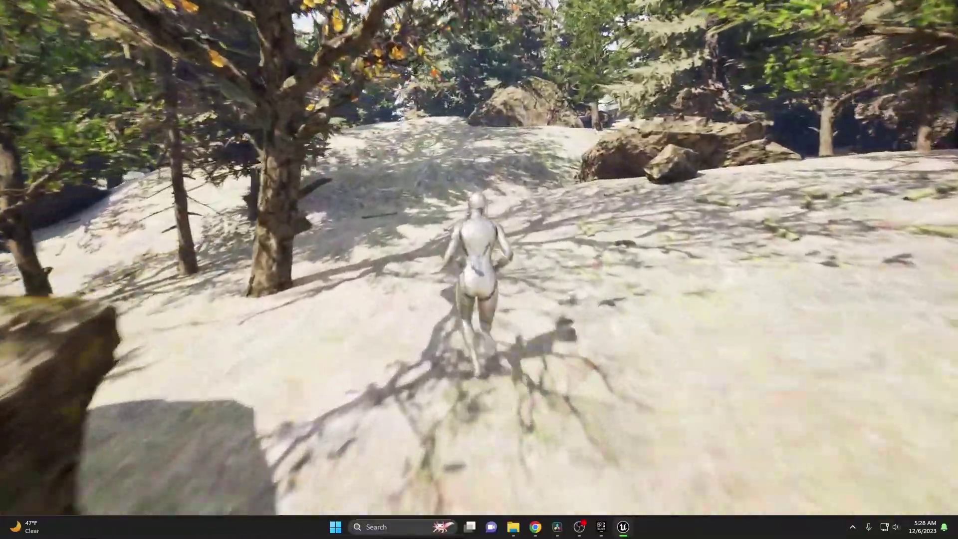
key(w)
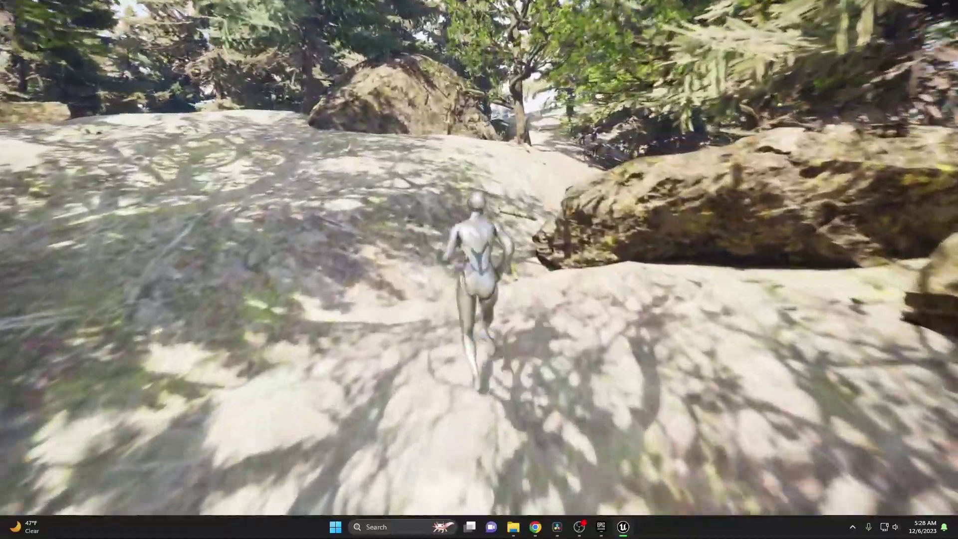
key(w)
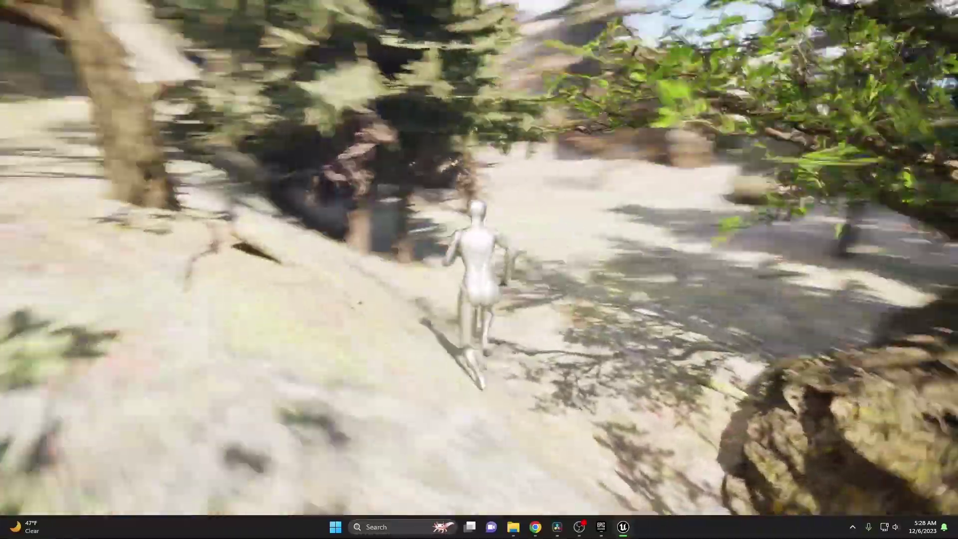
key(w)
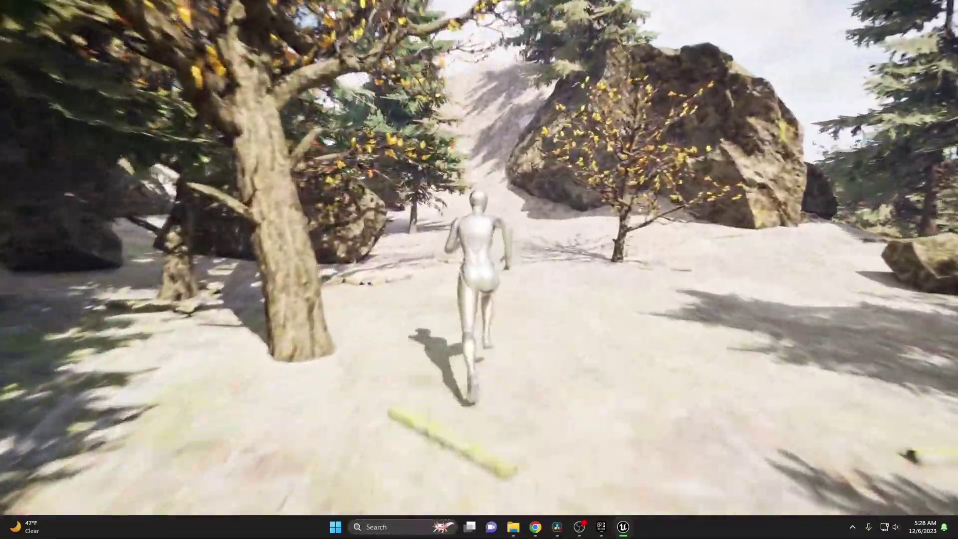
key(w)
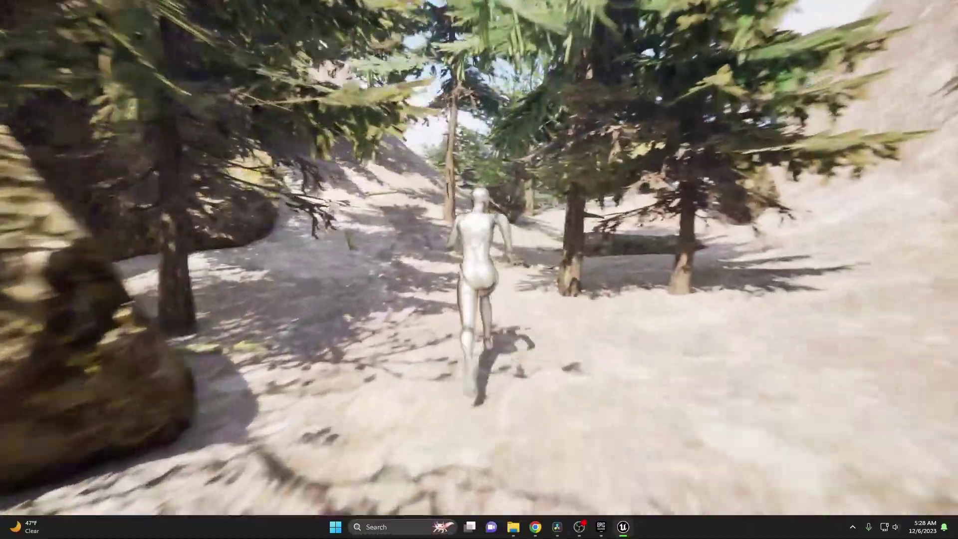
key(w)
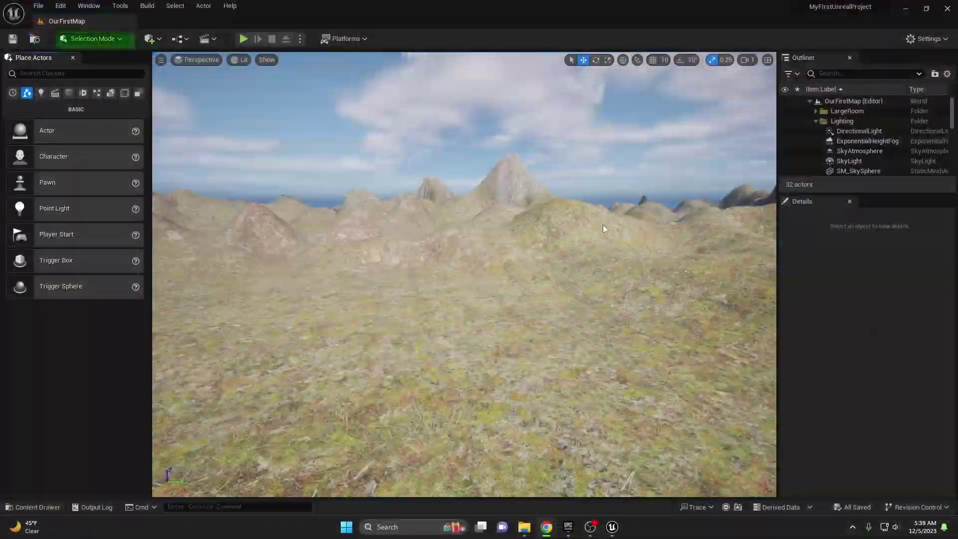
- Switch the level editor to Foliage mode and close the Quixel Bridge window
click(120, 39)
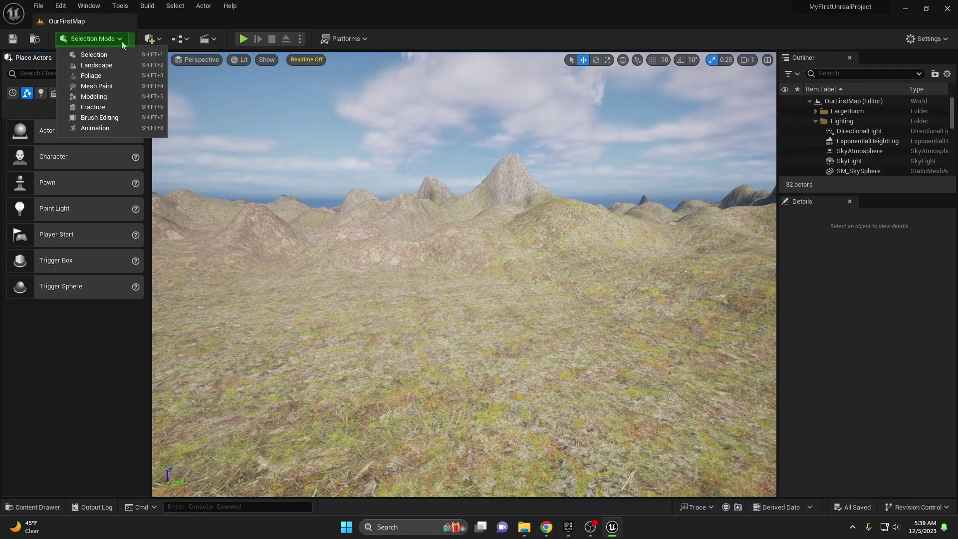
click(90, 76)
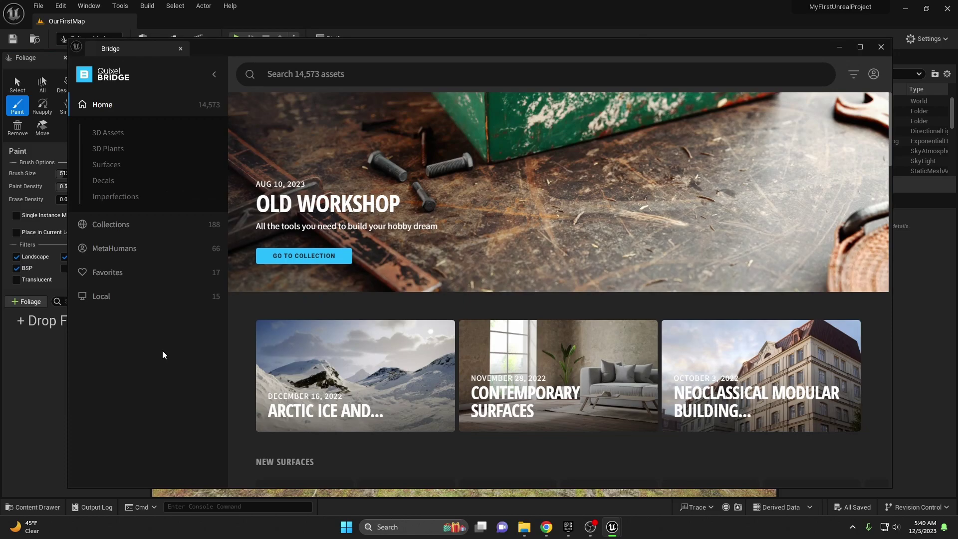
click(881, 47)
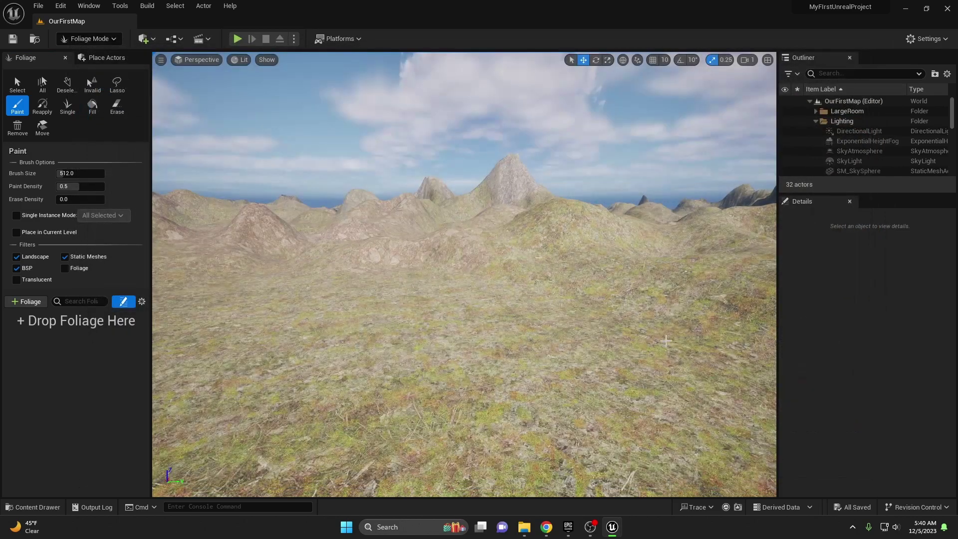
- Switch to the Epic Games Launcher, search the Marketplace for "Foliage" and limit the maximum price to Free
click(569, 530)
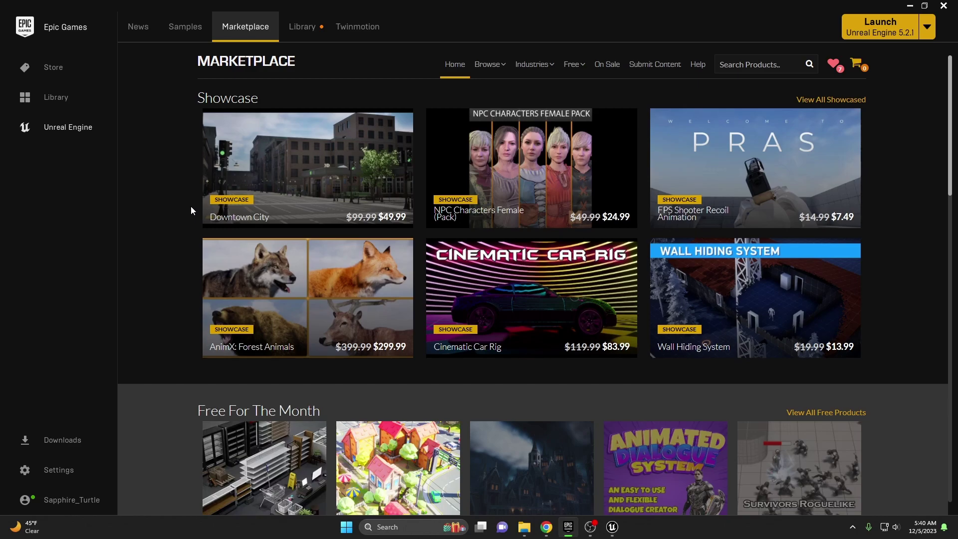
click(743, 67)
text(Foliage)
key(Return)
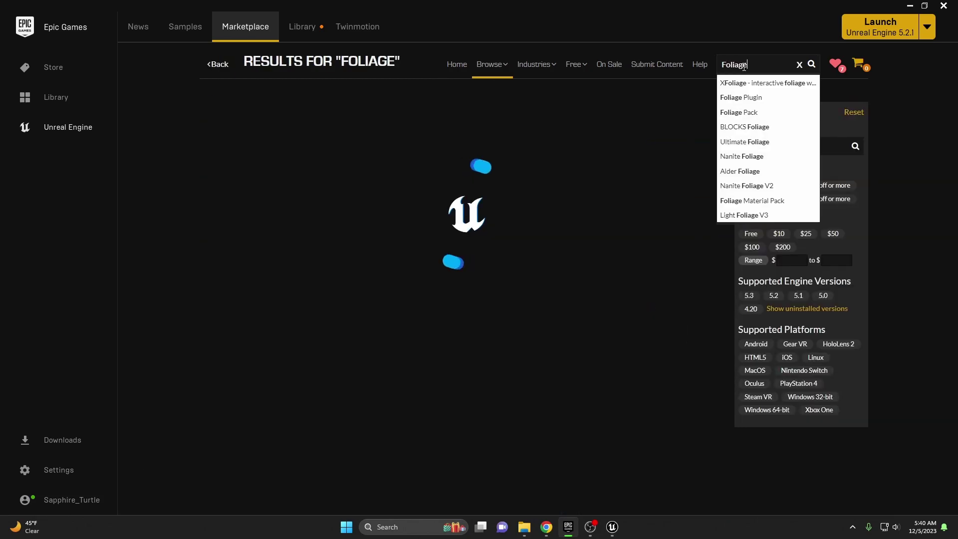
click(751, 235)
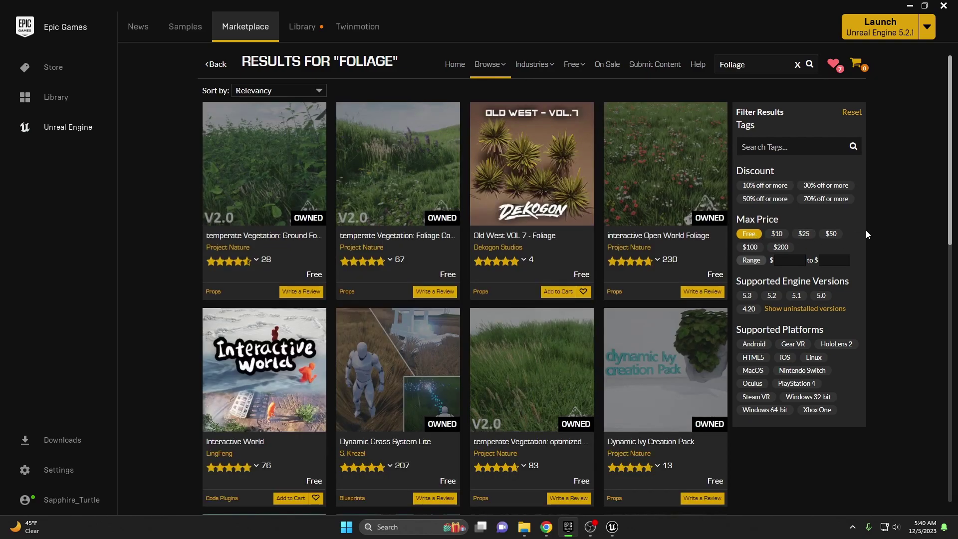
- Open the Landscape Pro 2.0 Auto-Generated Material page from the results and add the pack to the project
scroll(876, 226, down, 5)
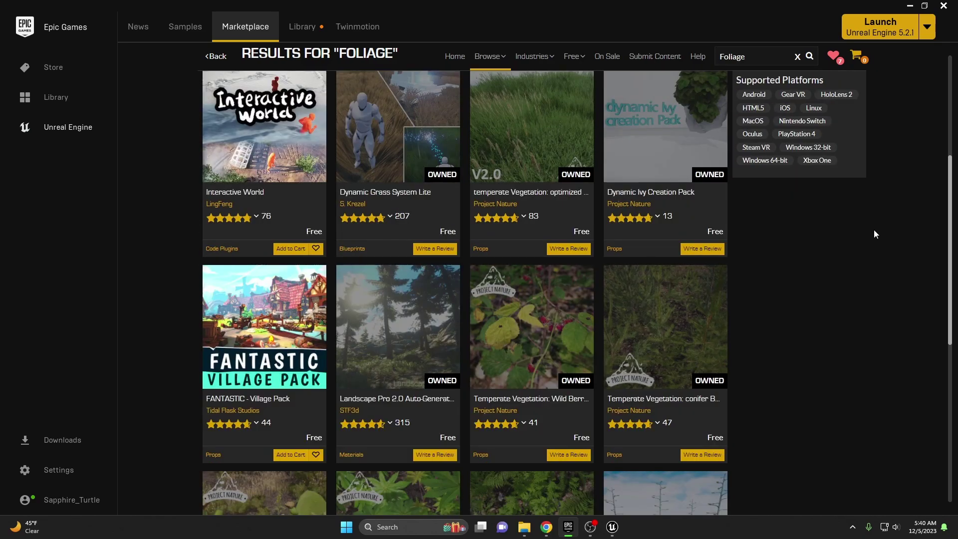
click(418, 322)
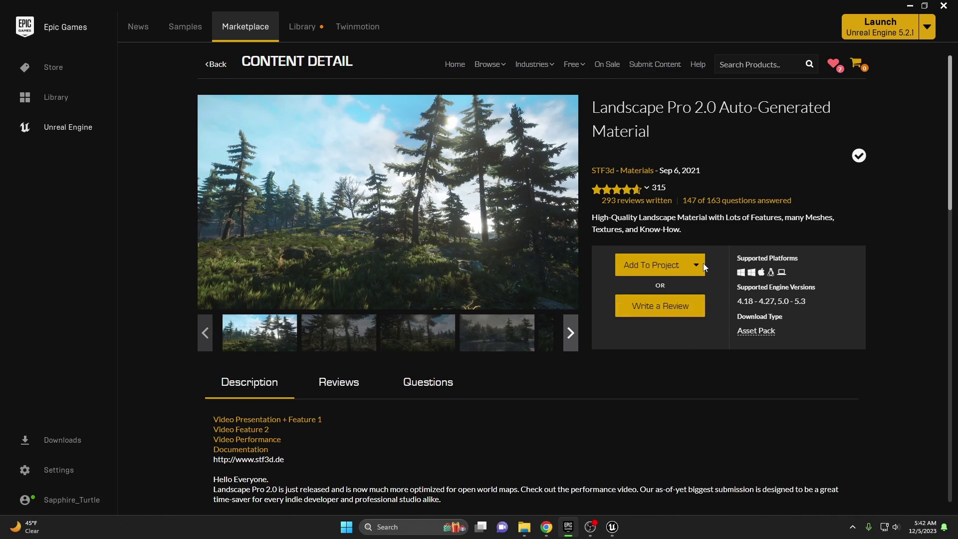
click(656, 267)
click(355, 280)
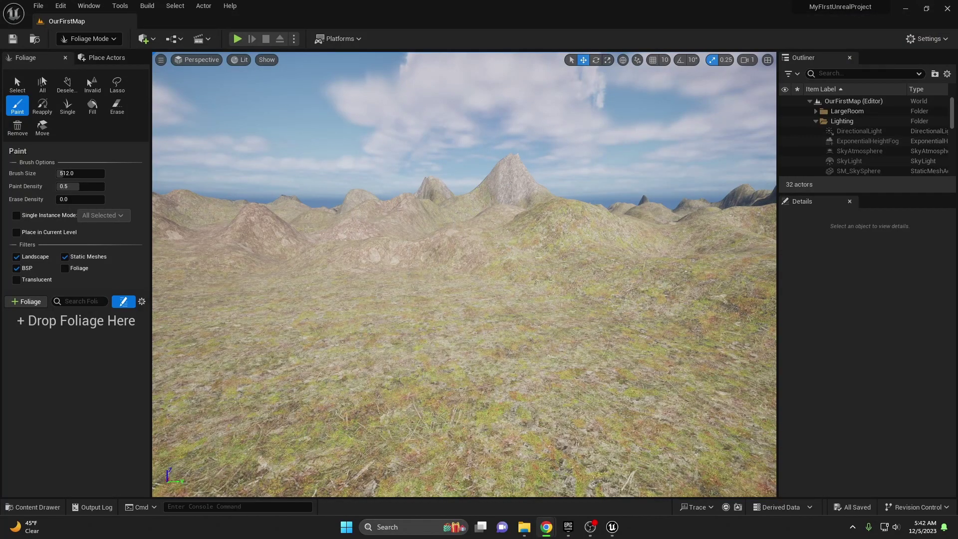
click(22, 303)
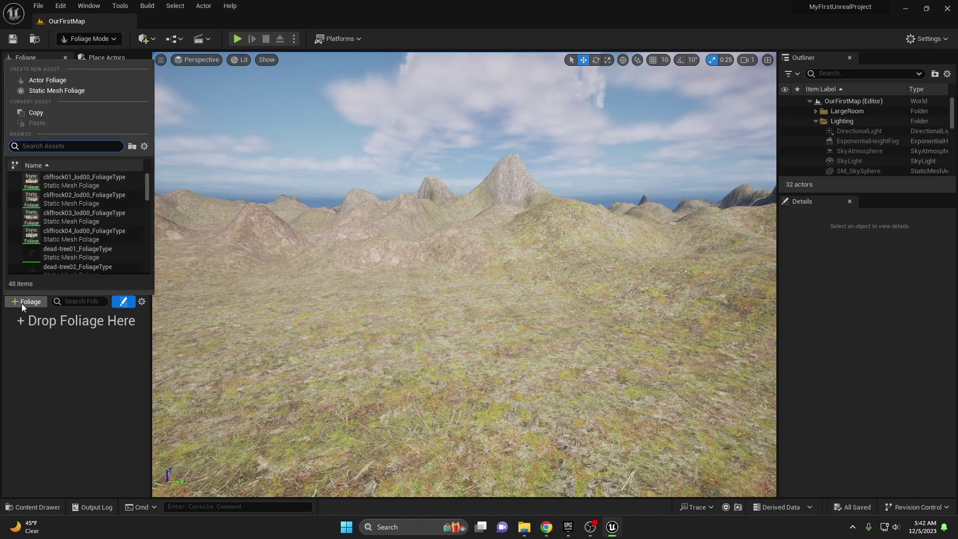
scroll(76, 183, down, 5)
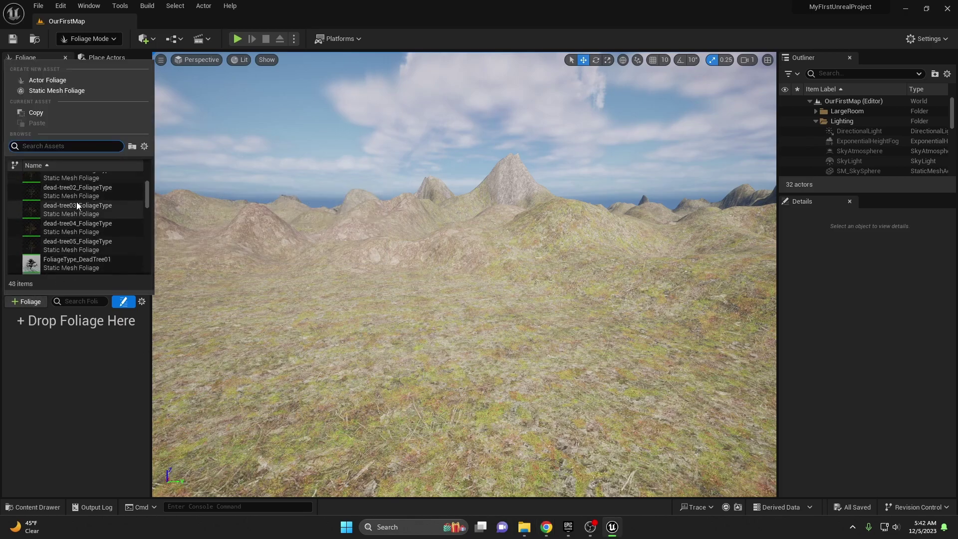
scroll(77, 204, down, 15)
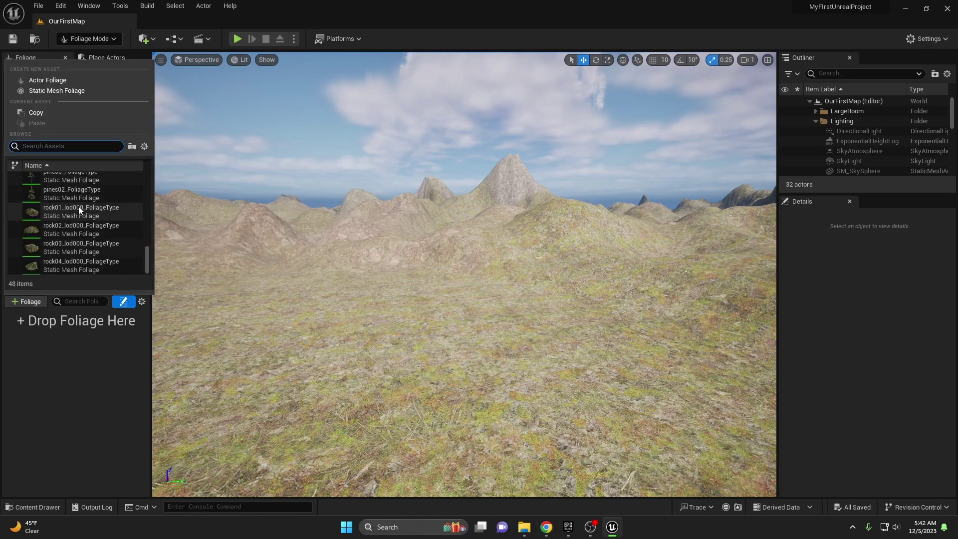
click(88, 449)
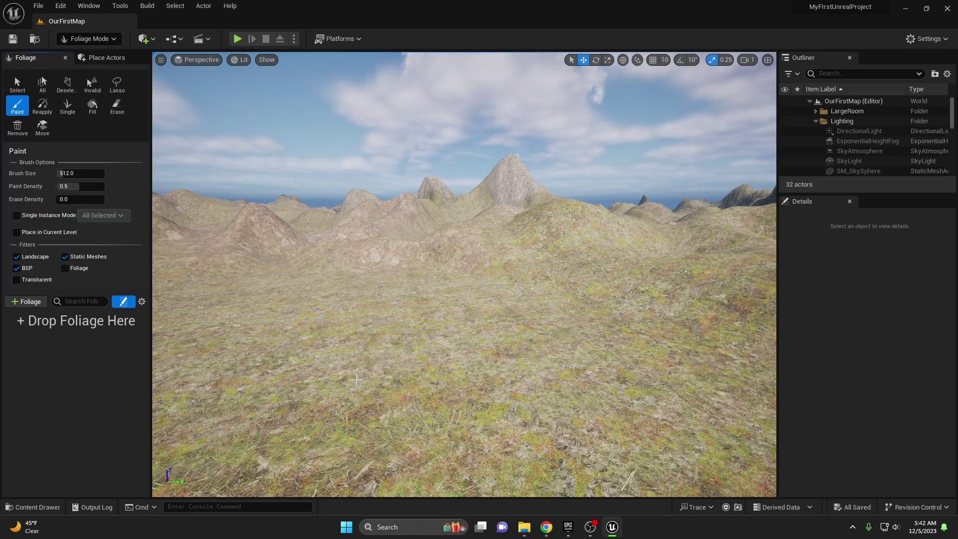
- Open the project's content folder STF/Pack03-LandscapePro/Environment/Foliage
key(ctrl+space)
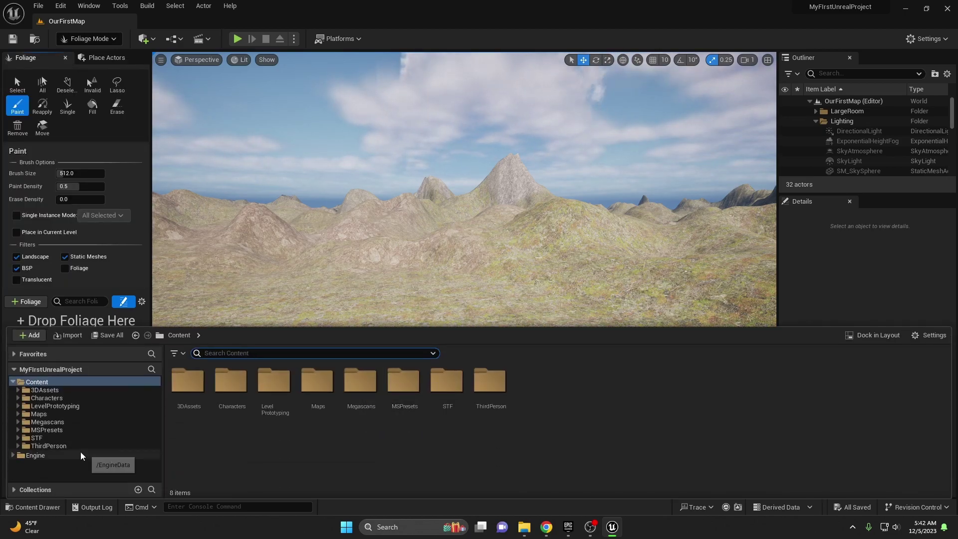
double_click(448, 385)
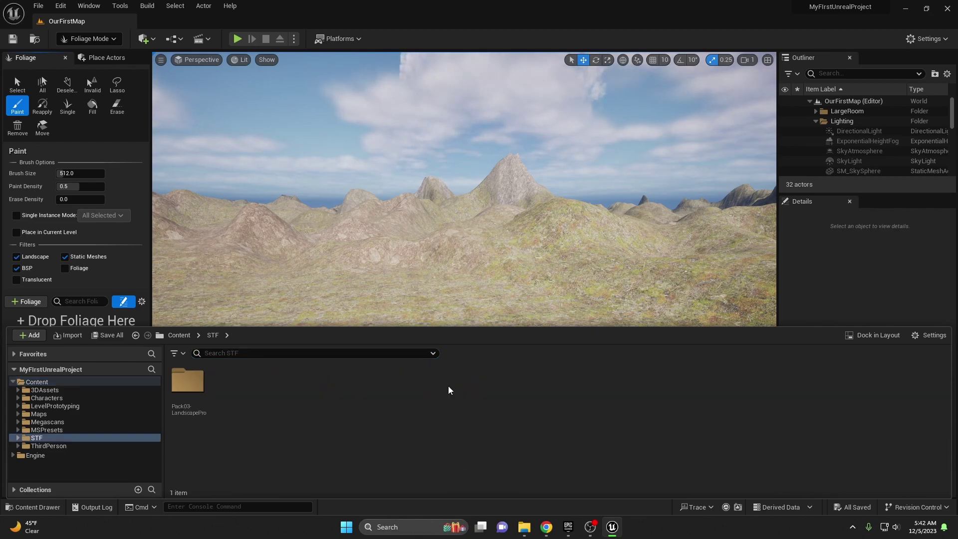
double_click(190, 387)
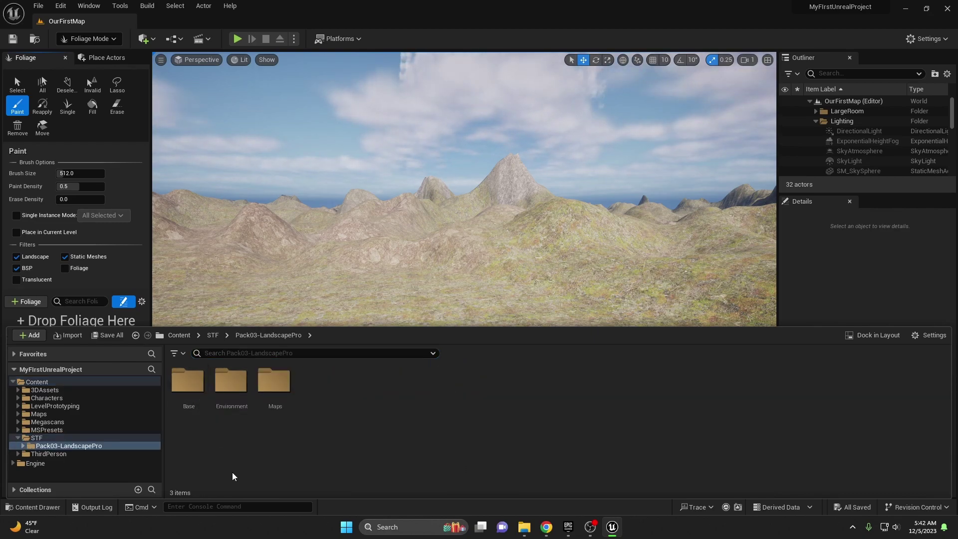
double_click(232, 392)
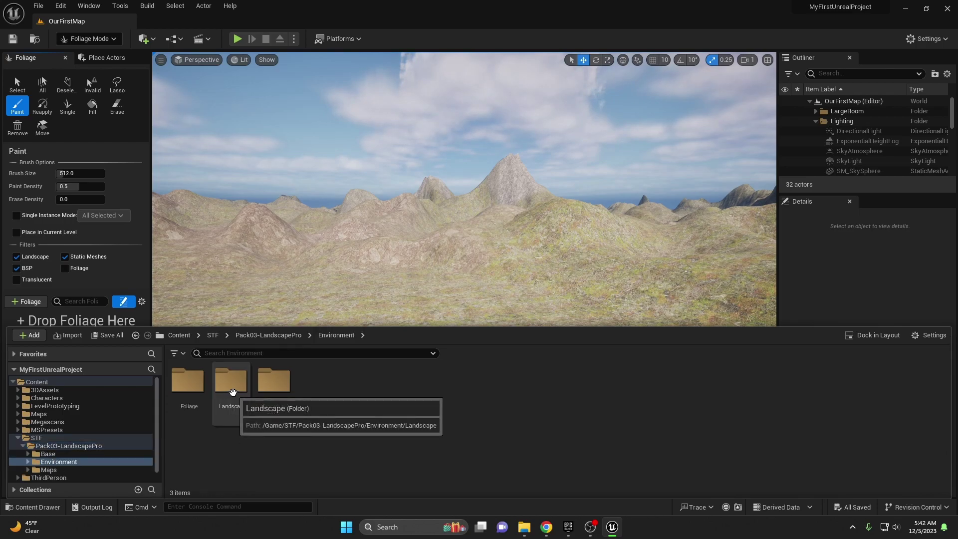
double_click(188, 387)
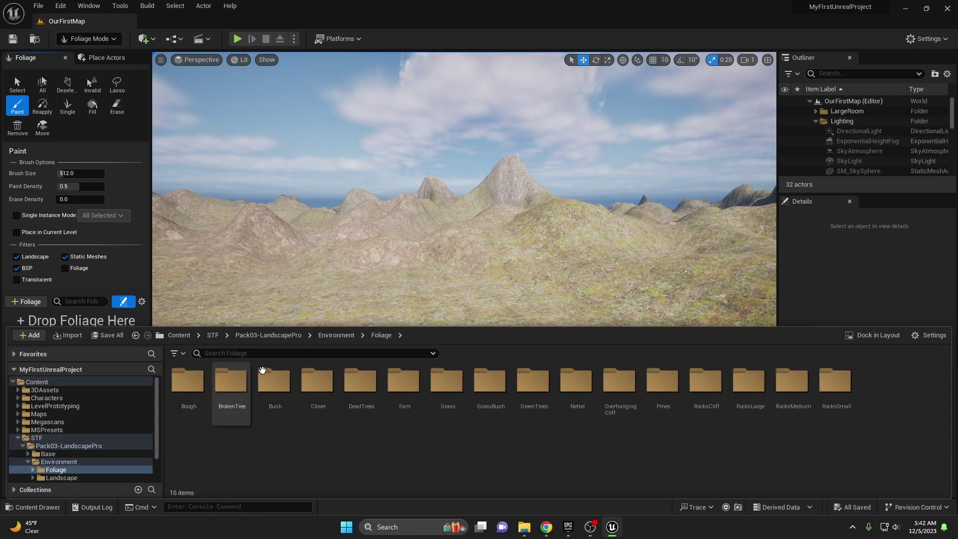
- Filter the Foliage folder's contents by "mesh" and look through the matching assets
click(241, 353)
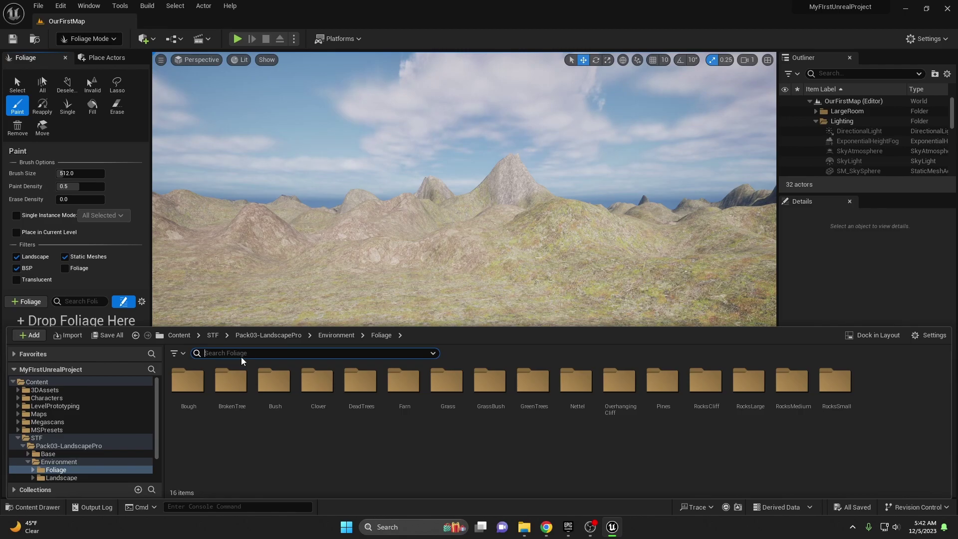
text(mesh)
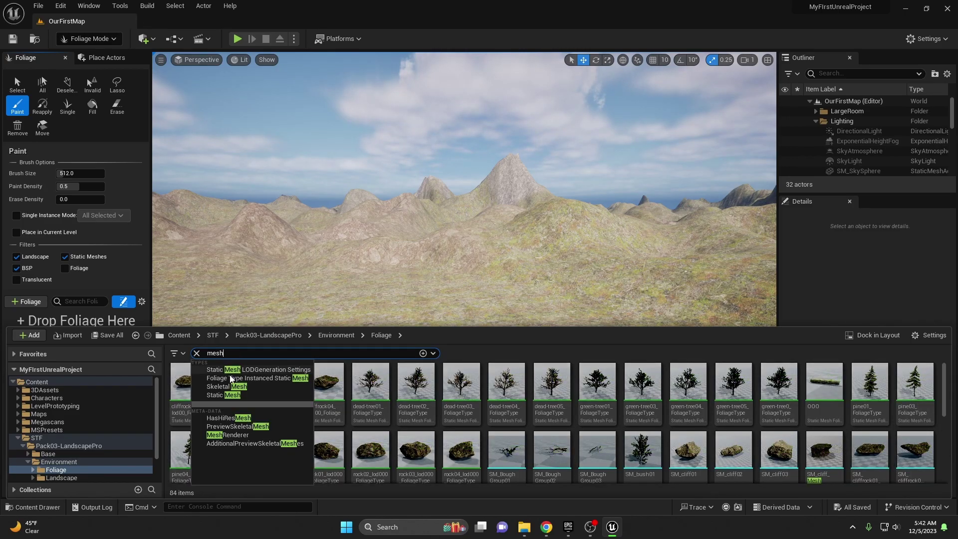
click(480, 354)
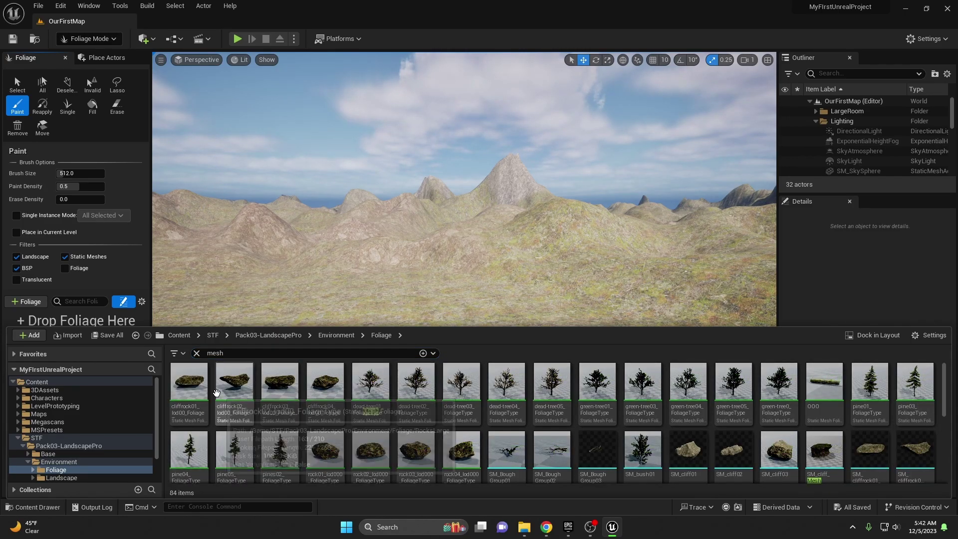
scroll(217, 393, down, 6)
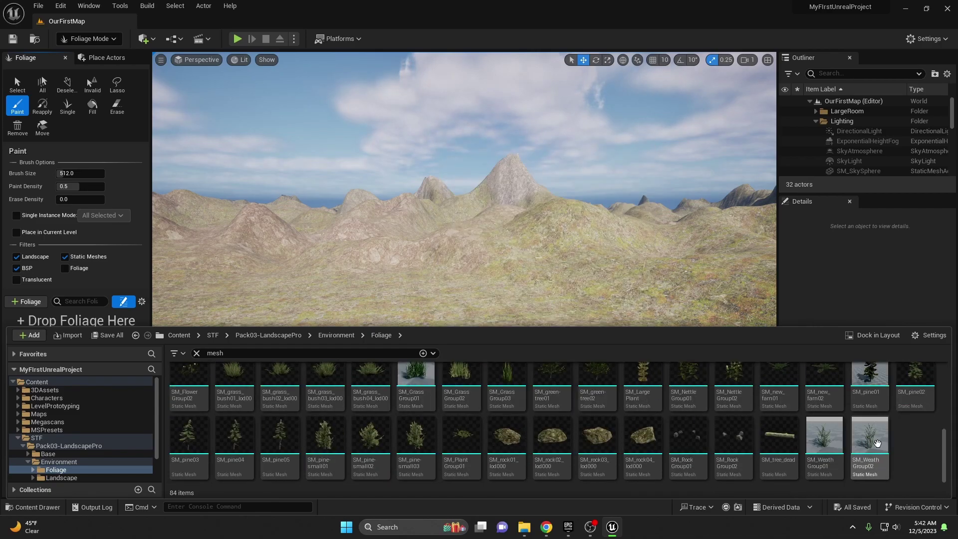
scroll(877, 444, up, 6)
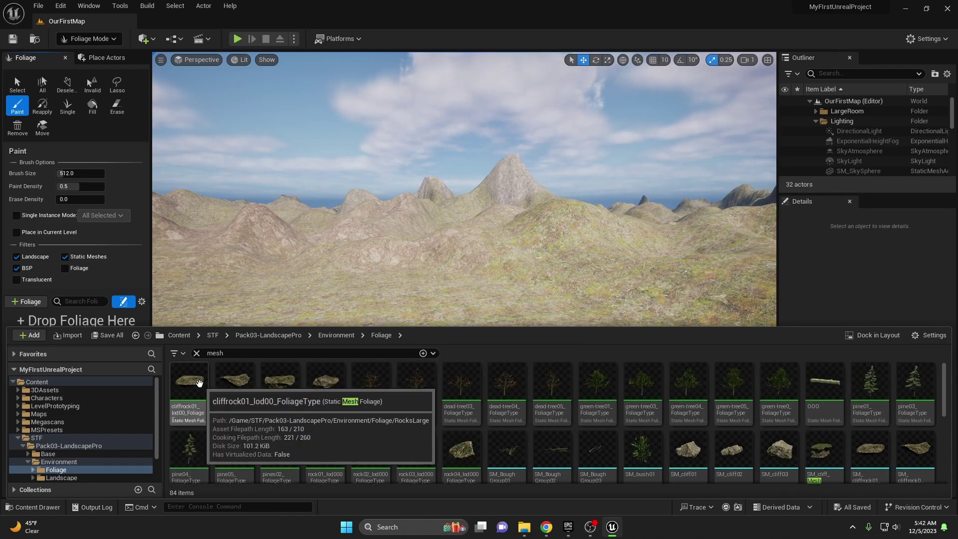
- Select all the filtered assets, from cliffrock01_lod00_FoliageType to SM_WeathGroup02, and add them to the foliage palette
click(189, 382)
scroll(848, 399, down, 6)
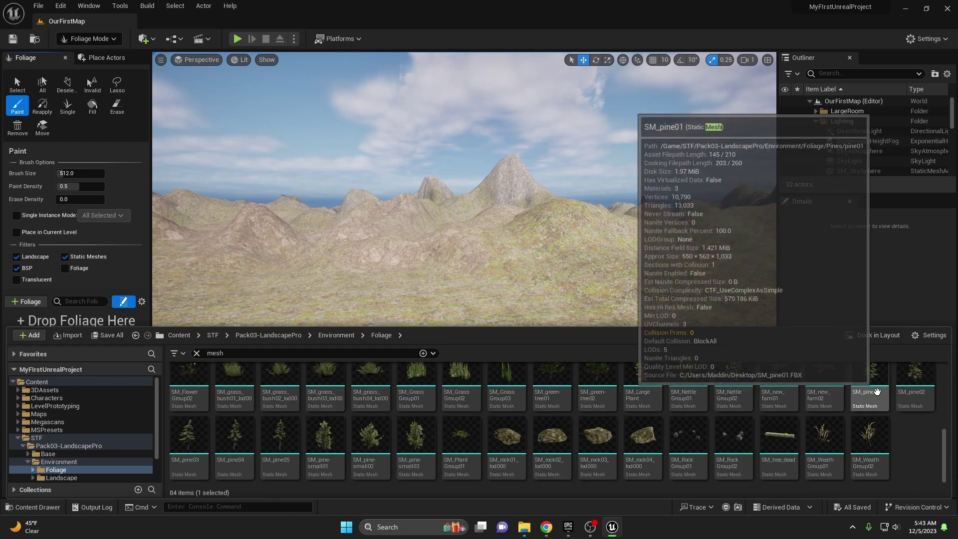
shift+click(868, 439)
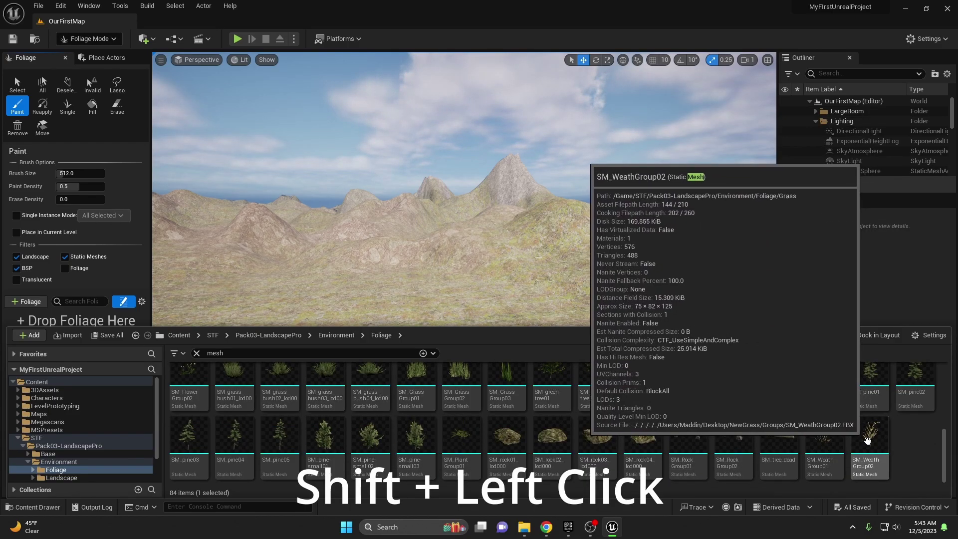
scroll(221, 399, up, 2)
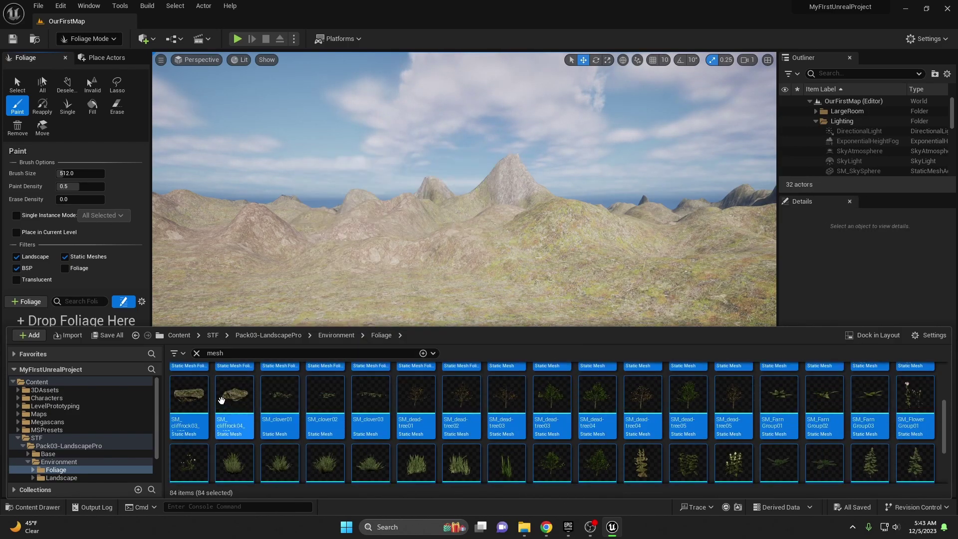
drag(222, 399, 99, 321)
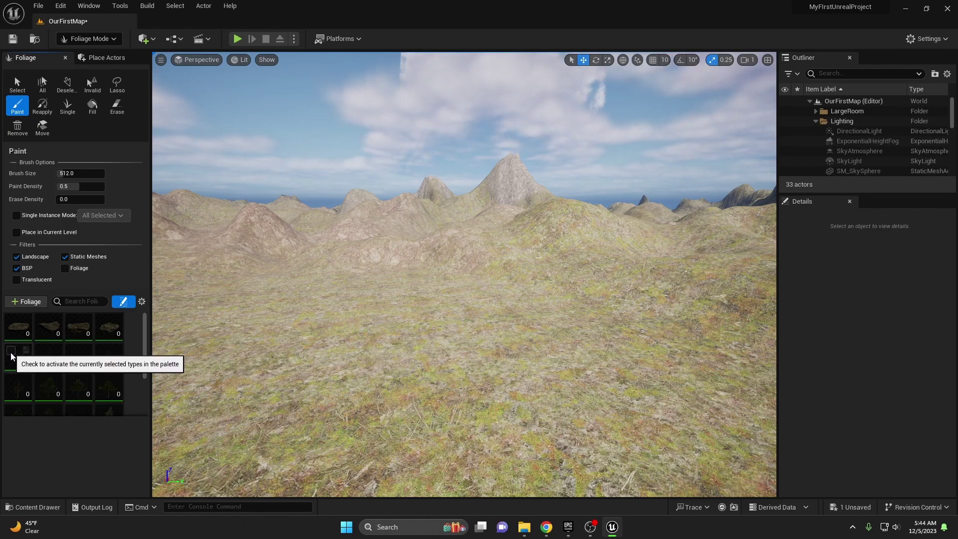
- Activate several foliage types in the palette for painting, including dead-tree01, green-tree01 and green-tree04
click(17, 367)
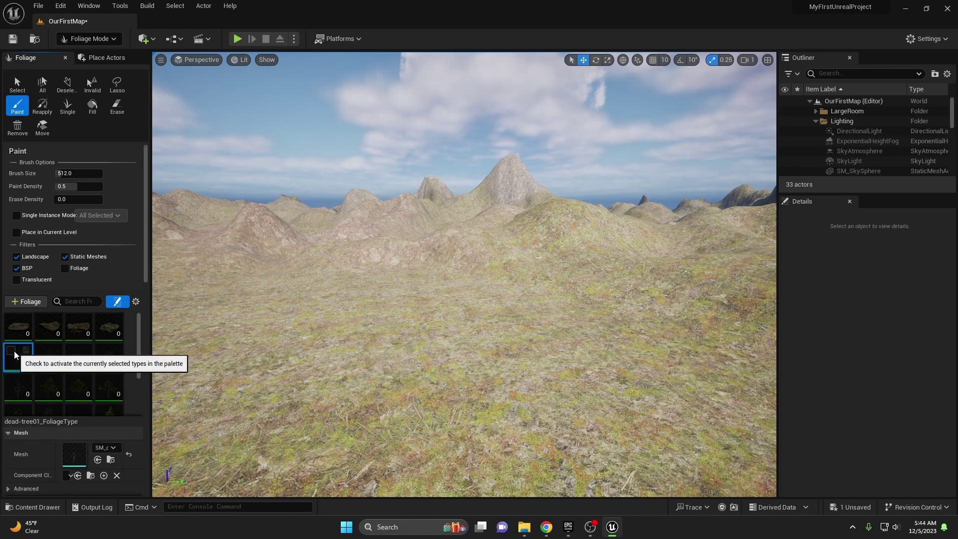
click(48, 393)
double_click(47, 390)
scroll(67, 372, down, 3)
double_click(71, 346)
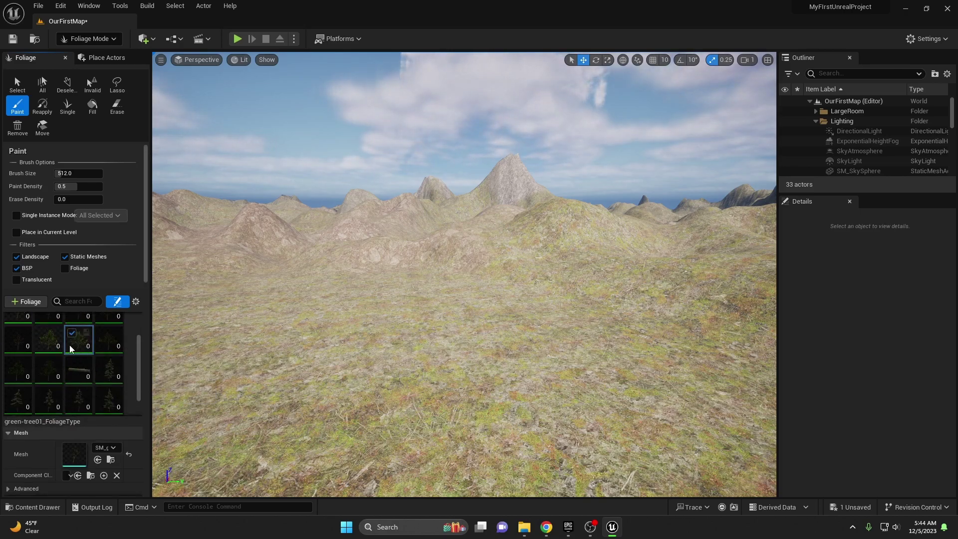
double_click(15, 367)
scroll(75, 386, up, 3)
scroll(106, 357, down, 3)
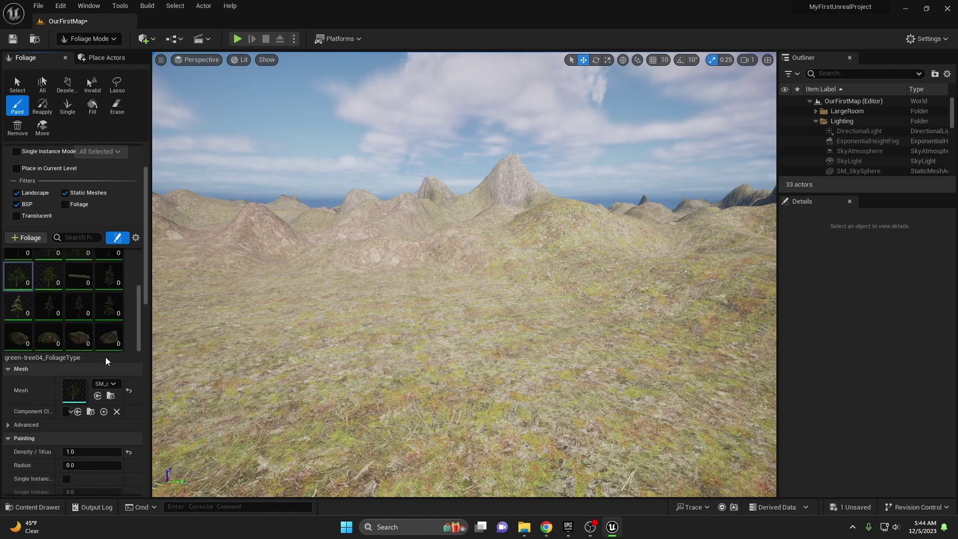
click(34, 238)
text(gra)
key(BackSpace)
key(BackSpace)
key(BackSpace)
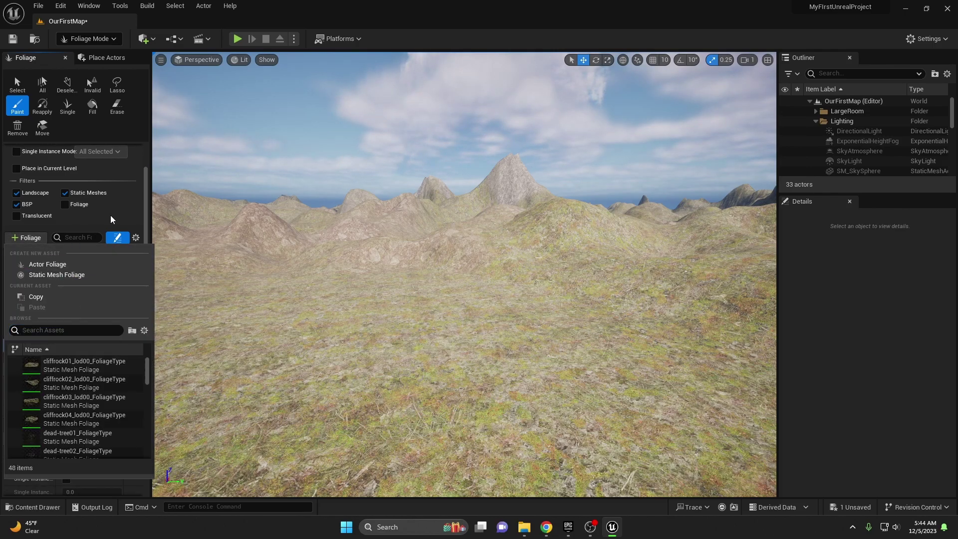
click(110, 214)
scroll(67, 300, down, 2)
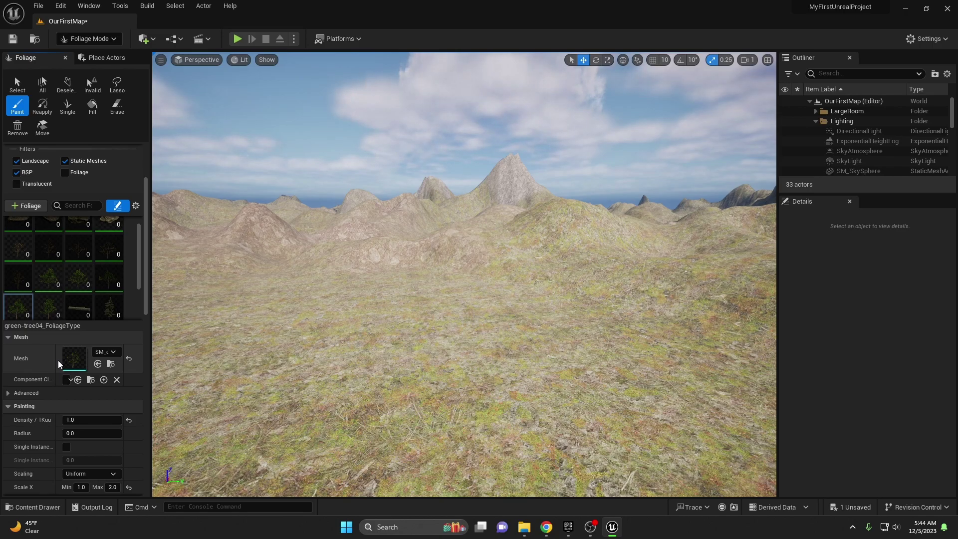
- Place three single instances of all the activated foliage types at separate spots on the plain
click(68, 107)
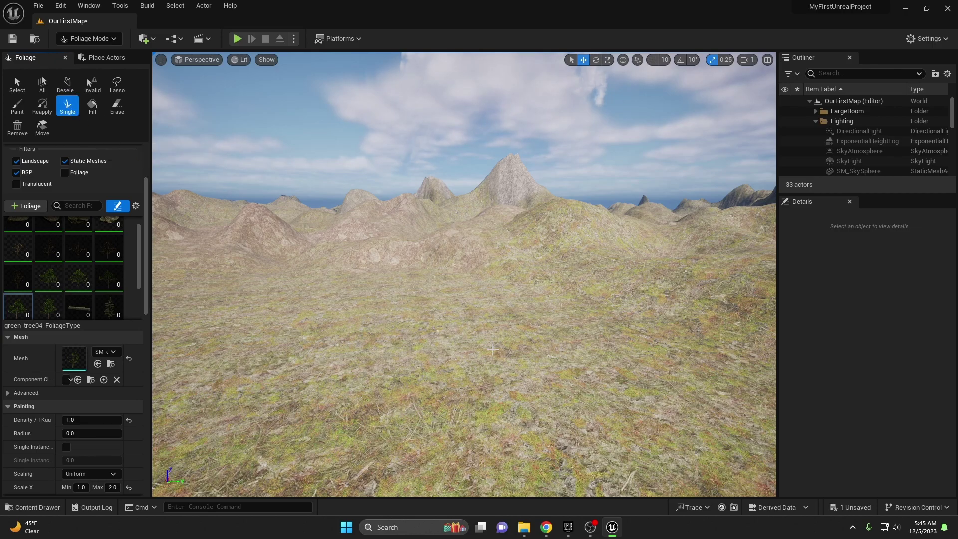
click(478, 368)
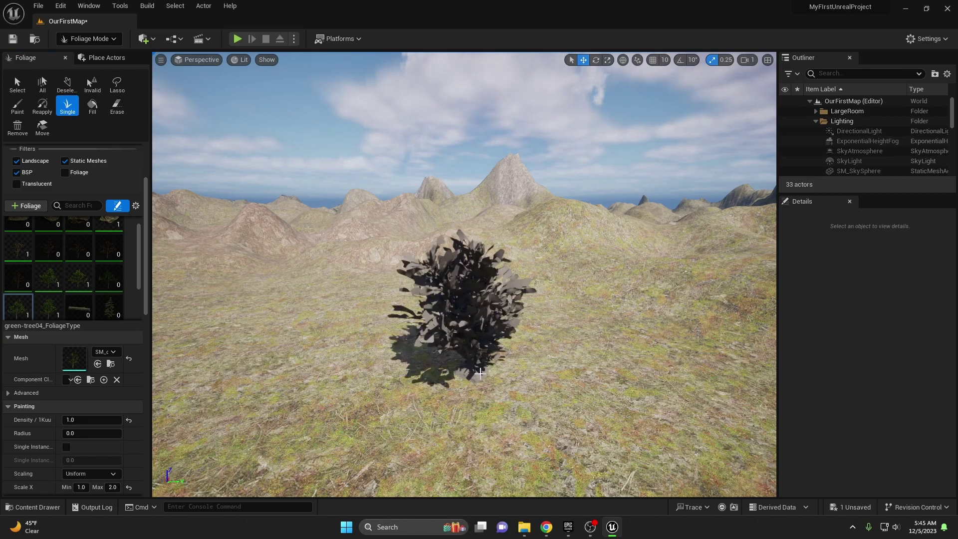
right_drag(566, 345, 559, 322)
click(560, 323)
click(219, 293)
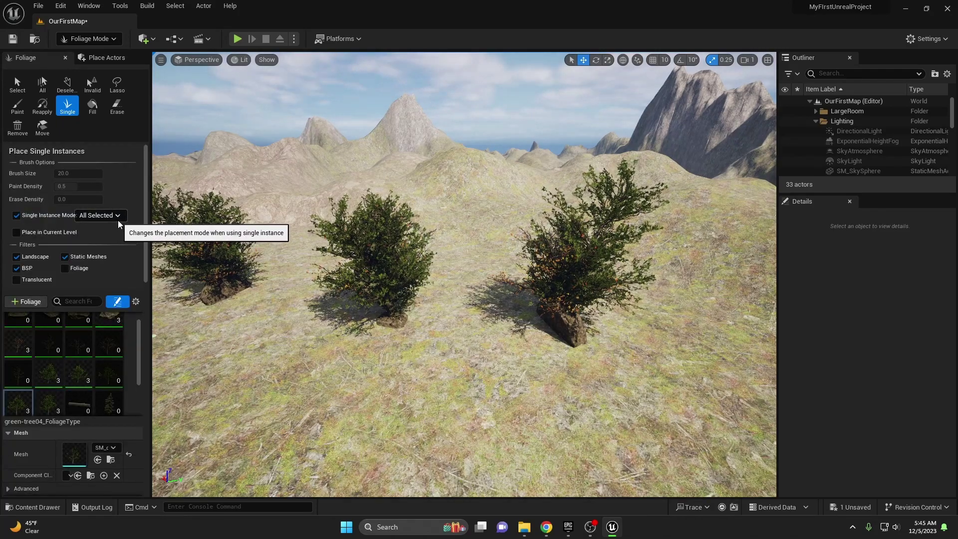
- Set the single-instance placement mode to Cycle Through Selected and place four individual foliage instances around the existing clusters
click(119, 218)
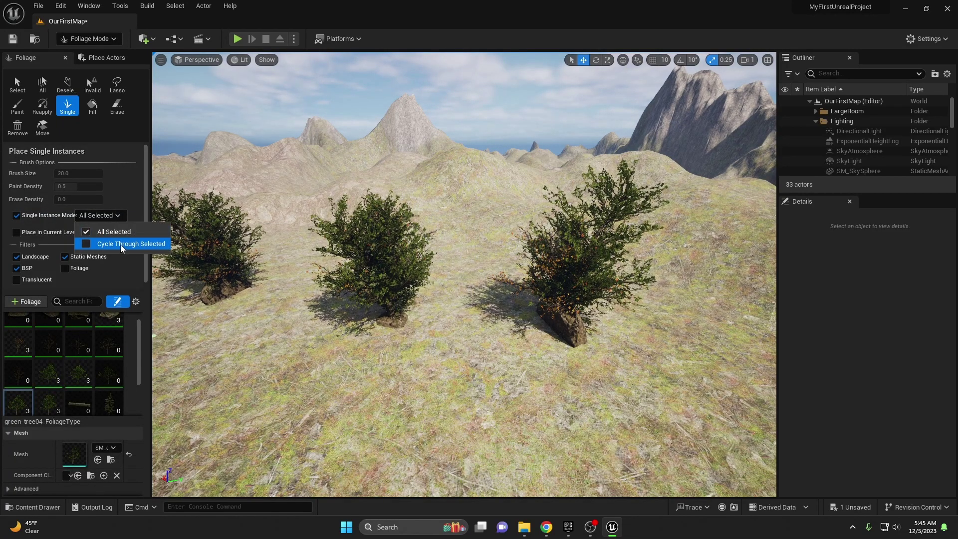
click(121, 244)
click(516, 424)
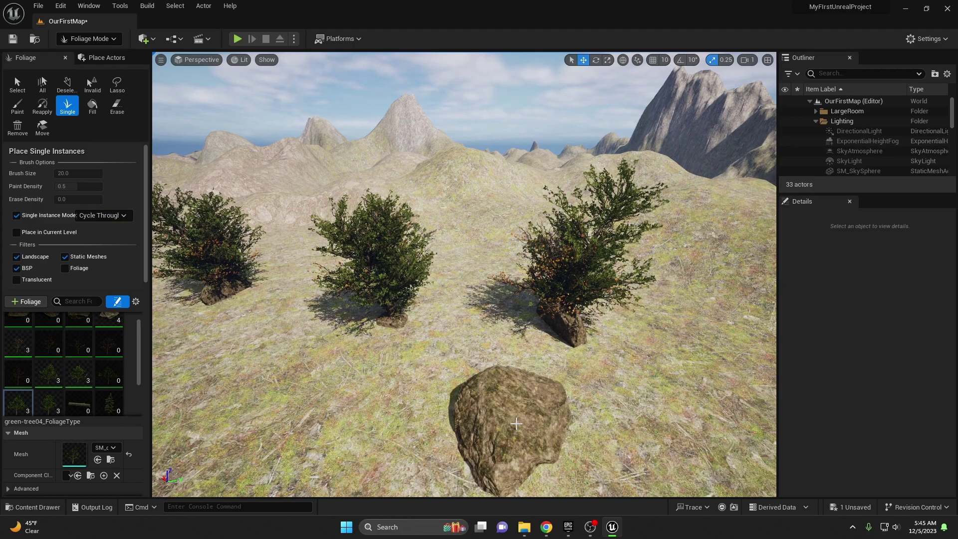
click(346, 404)
click(251, 411)
click(484, 233)
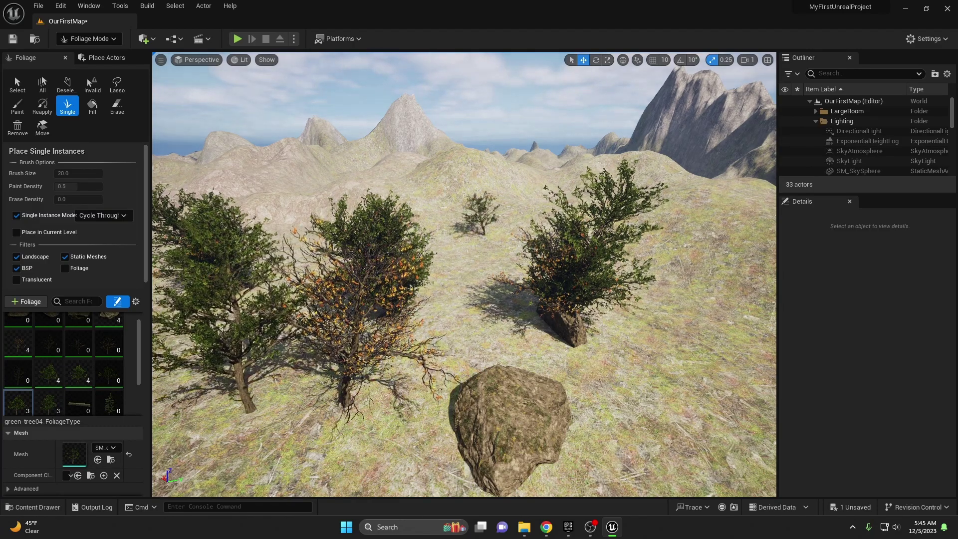
- Place four more individual foliage instances on the ground in front of the existing trees and rock
key(s)
right_drag(485, 351, 449, 361)
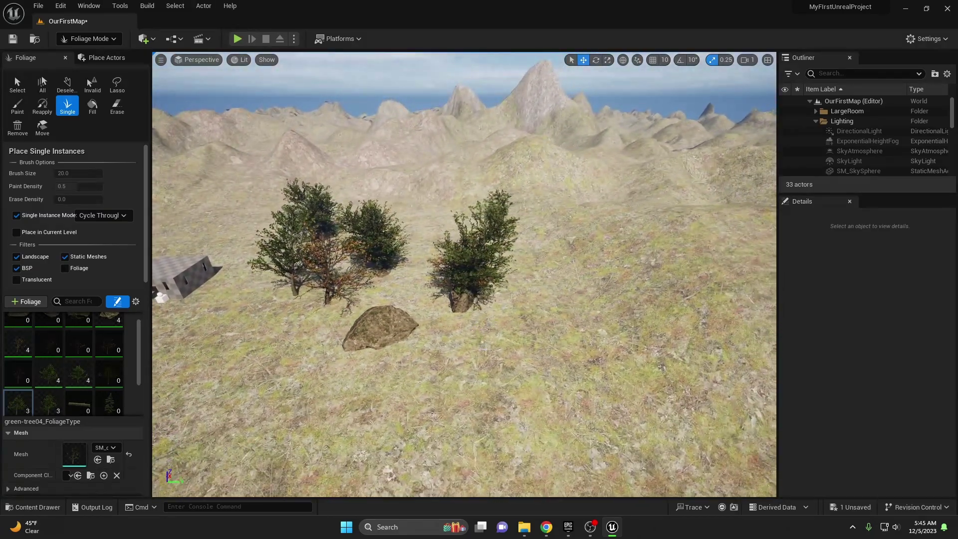
click(498, 375)
click(417, 398)
click(308, 386)
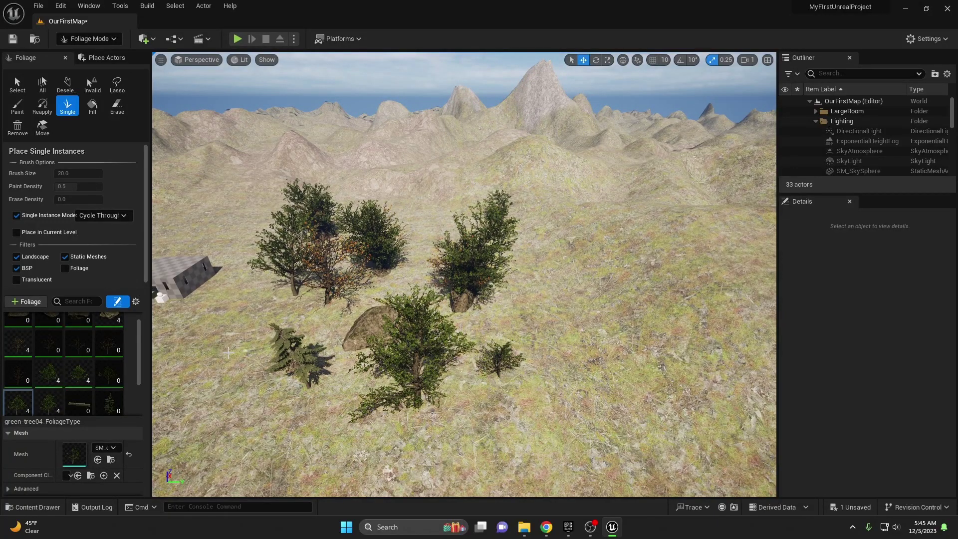
click(265, 394)
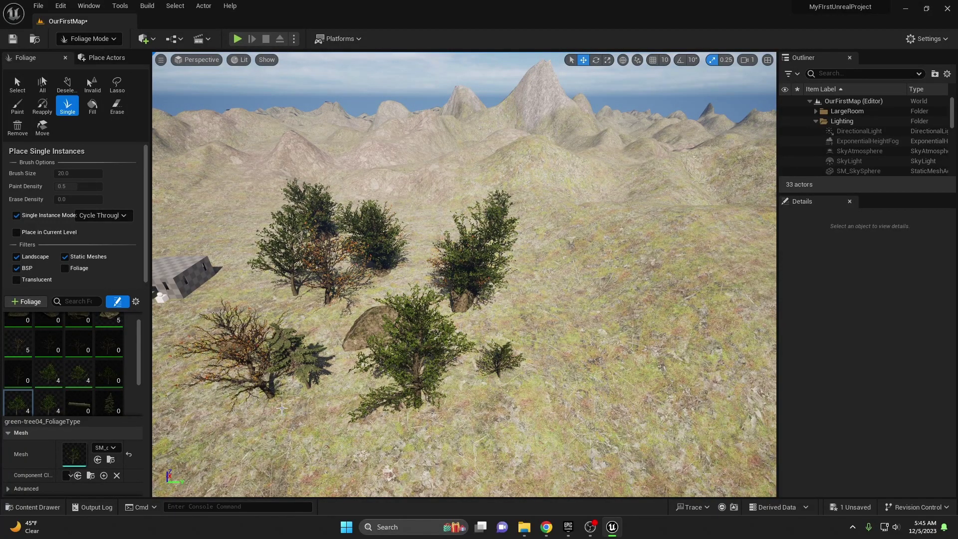
- Erase the foreground foliage, then set Erase Density to 0.47 and erase over the remaining tree cluster
click(117, 105)
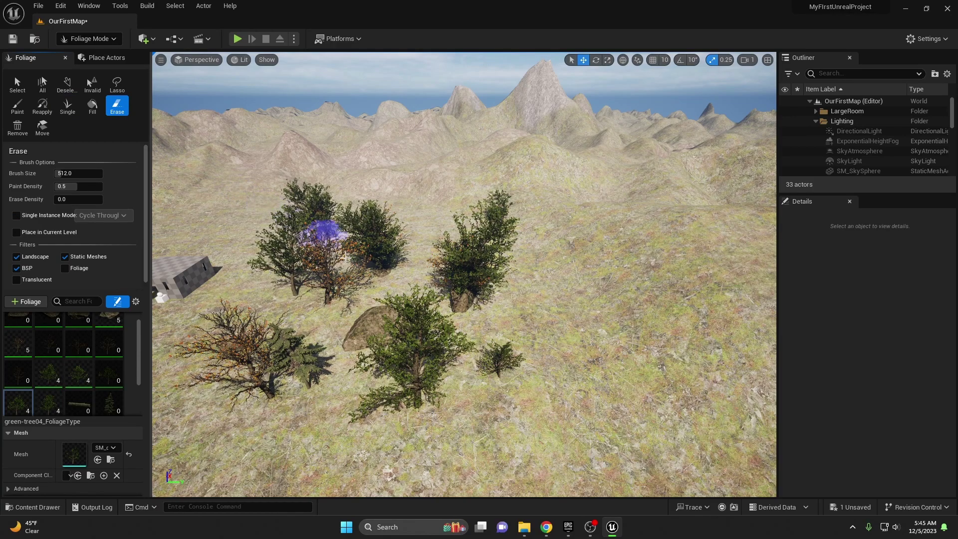
mouse_move(454, 395)
mouse_down()
mouse_move(466, 306)
mouse_move(507, 222)
mouse_move(406, 310)
mouse_move(291, 373)
mouse_move(319, 397)
mouse_move(233, 360)
mouse_move(253, 367)
mouse_up()
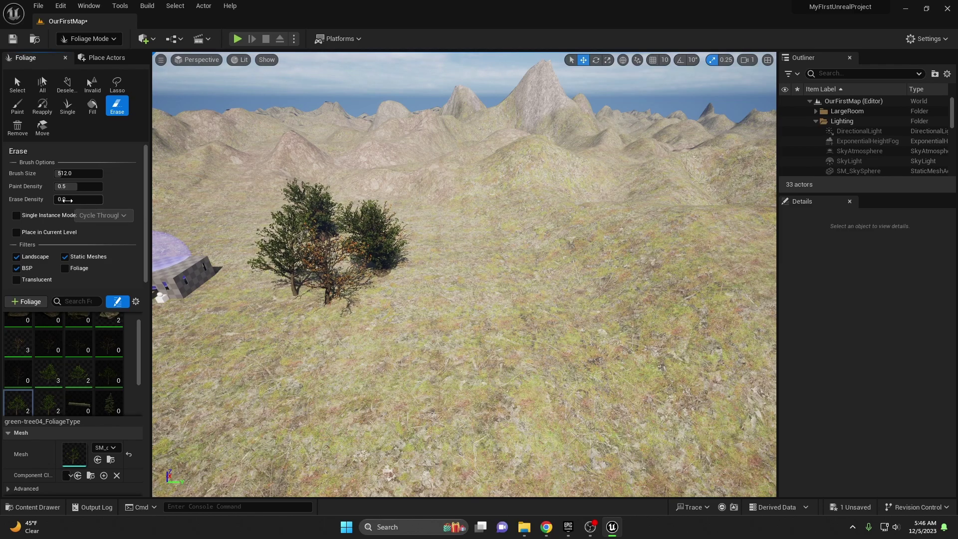
mouse_move(68, 200)
mouse_down()
mouse_move(96, 199)
mouse_move(77, 200)
mouse_up()
mouse_move(274, 317)
mouse_down()
mouse_move(319, 294)
mouse_move(321, 250)
mouse_move(385, 274)
mouse_move(332, 229)
mouse_move(345, 319)
mouse_up()
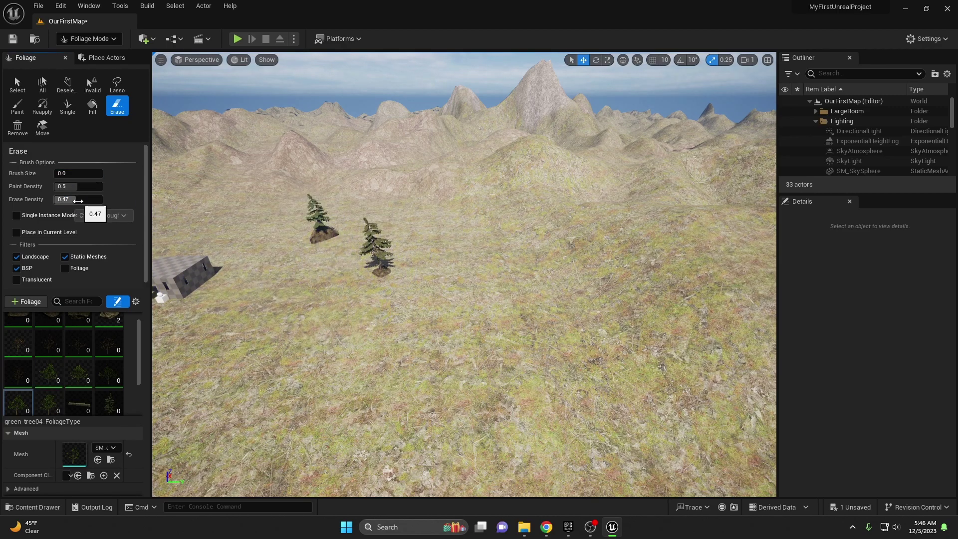
- Set Erase Density to 0 and Brush Size to about 883.8, and erase the leftover trees and rocks
drag(77, 200, 55, 200)
drag(68, 174, 83, 173)
drag(260, 248, 352, 238)
- Paint a dense cluster of the activated foliage on the plain with the Paint tool at 0.5 density
click(68, 106)
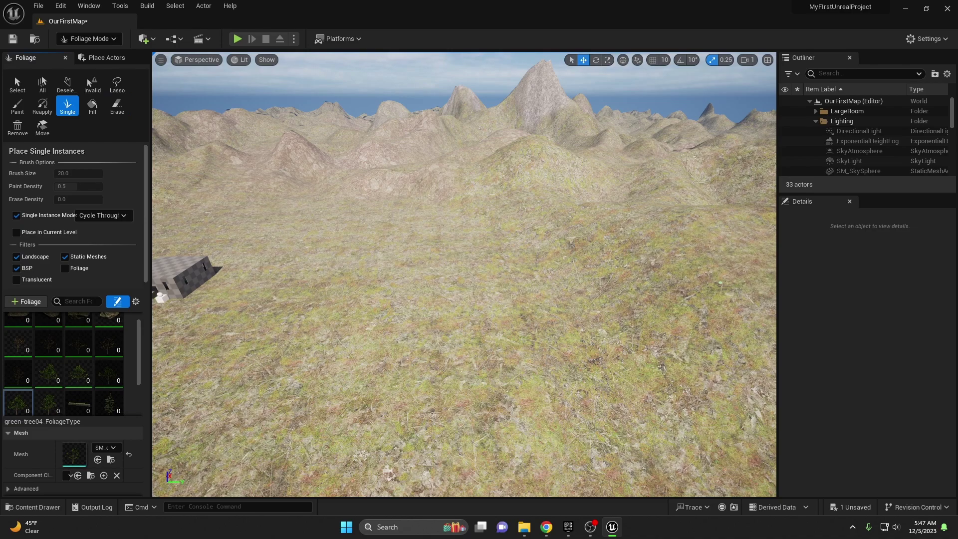
click(18, 106)
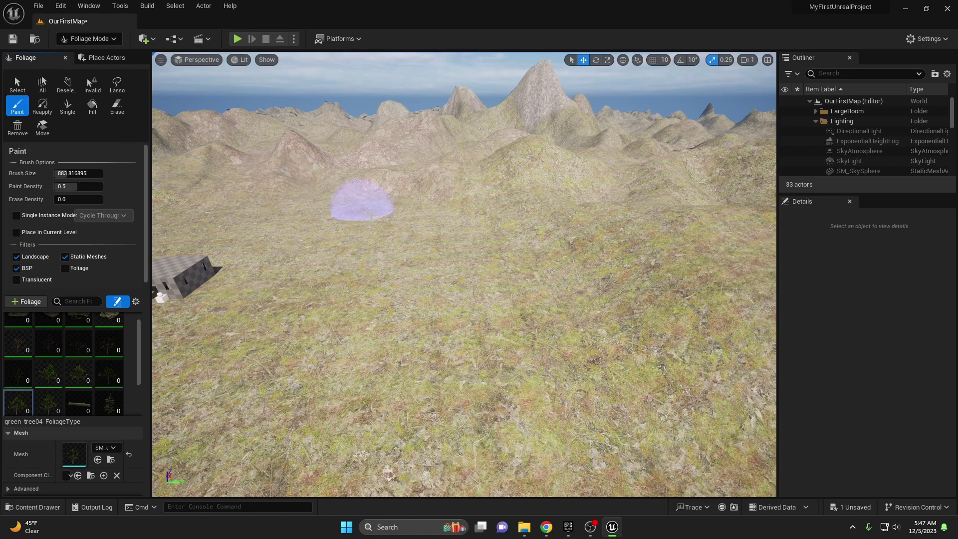
mouse_move(443, 257)
mouse_down()
mouse_move(327, 272)
mouse_move(434, 274)
mouse_up()
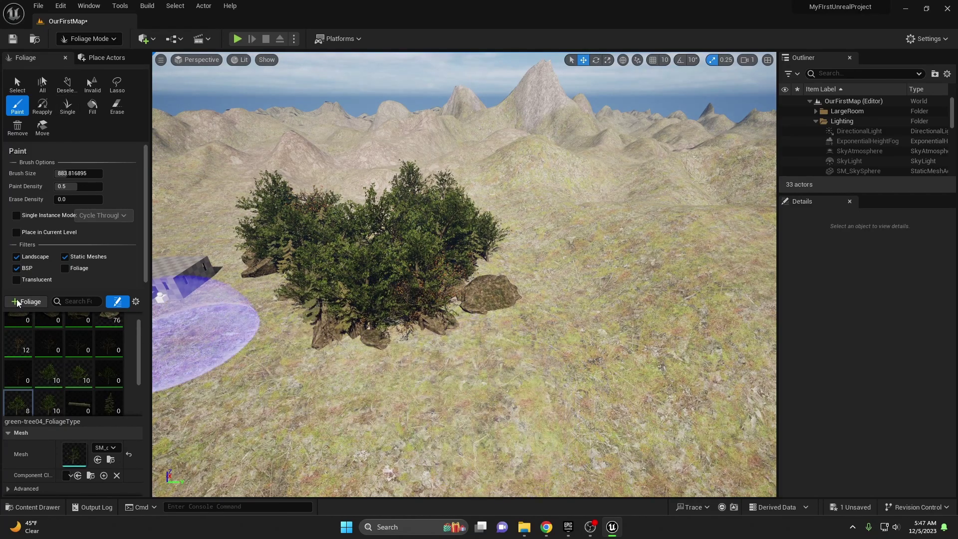
- Place three single foliage instances in front of the painted cluster using single instance mode
click(18, 215)
click(509, 361)
click(469, 390)
click(377, 396)
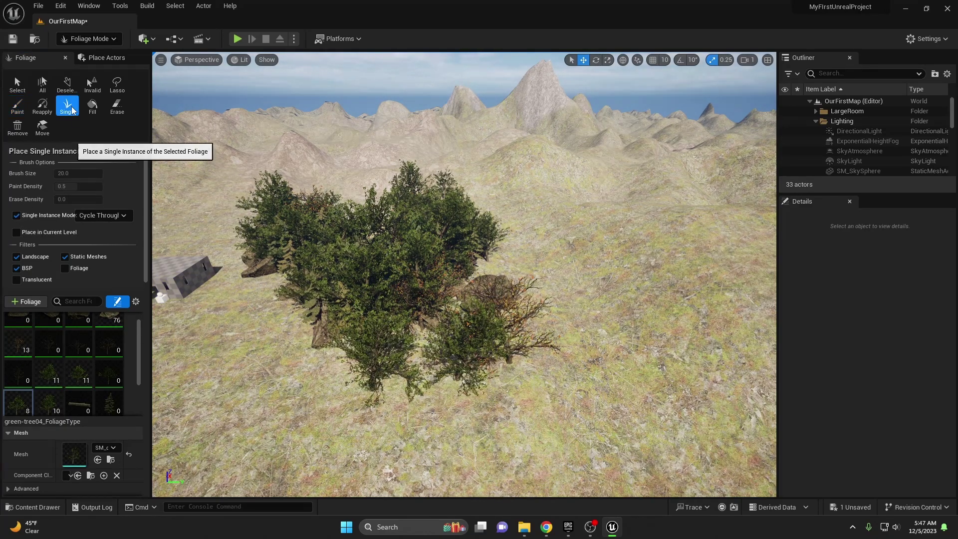
- Erase the painted cluster and the single trees and rocks around it while staying in the Paint tool
click(17, 107)
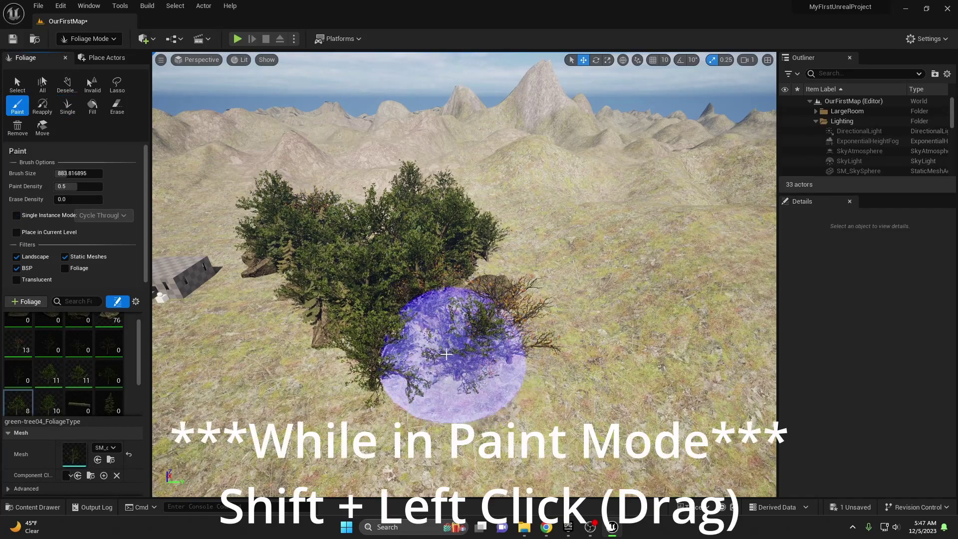
mouse_move(454, 359)
shift+mouse_down()
mouse_move(346, 321)
mouse_move(289, 262)
shift+mouse_up()
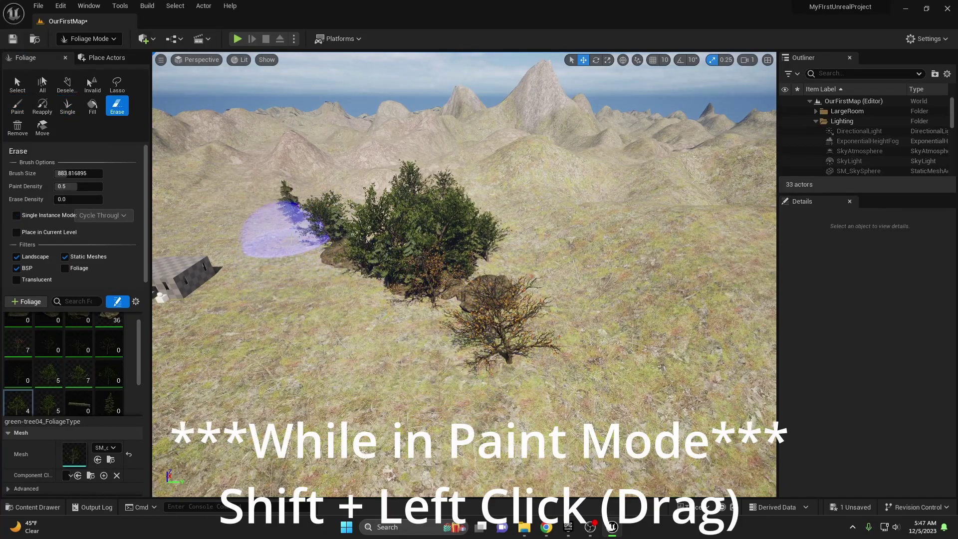
shift+drag(304, 190, 382, 220)
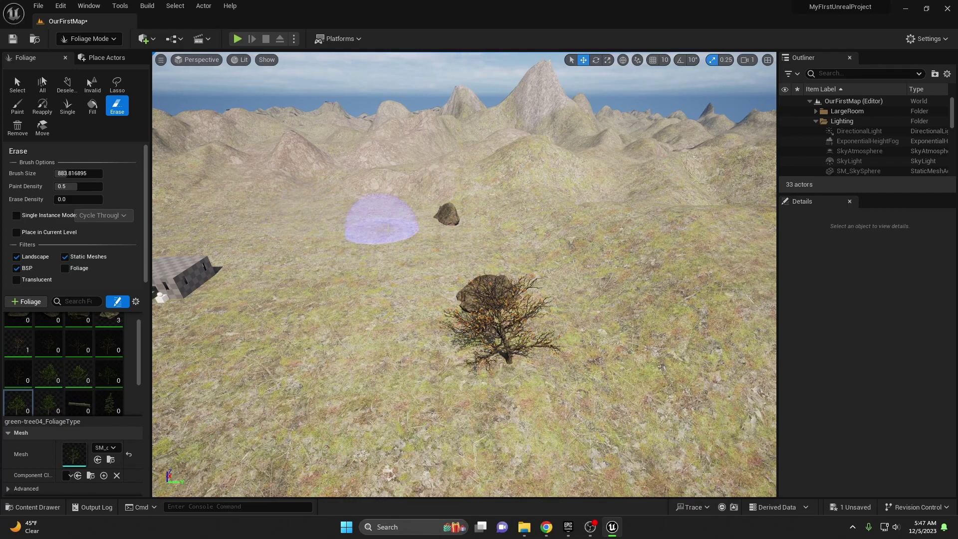
mouse_move(483, 330)
shift+mouse_down()
mouse_move(489, 339)
mouse_move(492, 332)
shift+mouse_up()
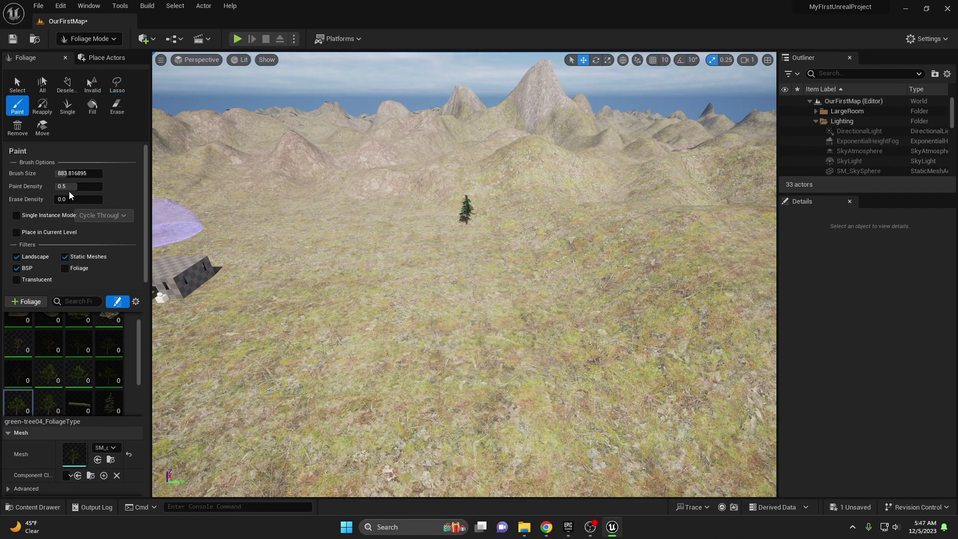
- Set Paint Density to 0.11 and Brush Size to about 2531, and paint scattered foliage across the plain and around the building
mouse_move(73, 188)
mouse_down()
mouse_move(59, 189)
mouse_move(87, 175)
mouse_up()
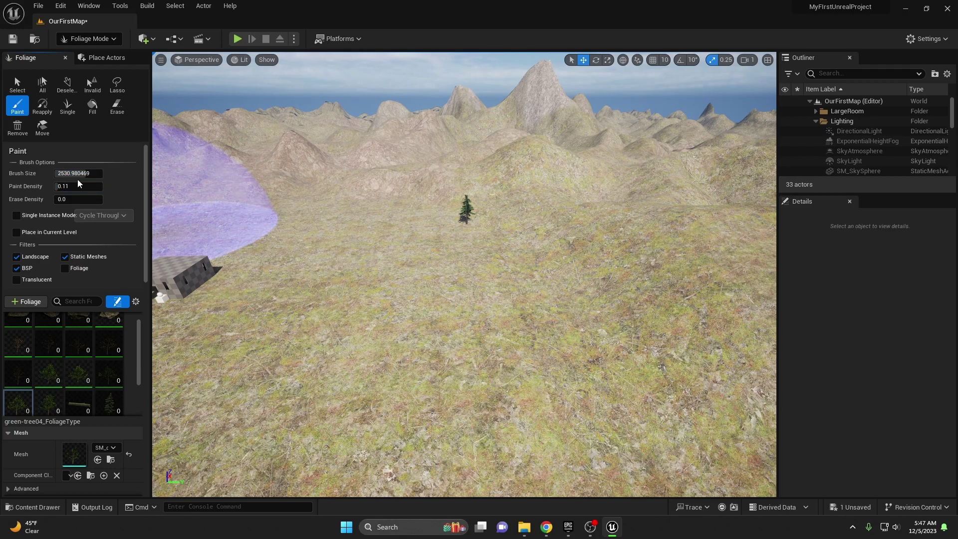
mouse_move(465, 270)
mouse_down()
mouse_move(489, 250)
mouse_move(429, 194)
mouse_move(360, 172)
mouse_move(317, 290)
mouse_up()
right_drag(370, 297, 320, 297)
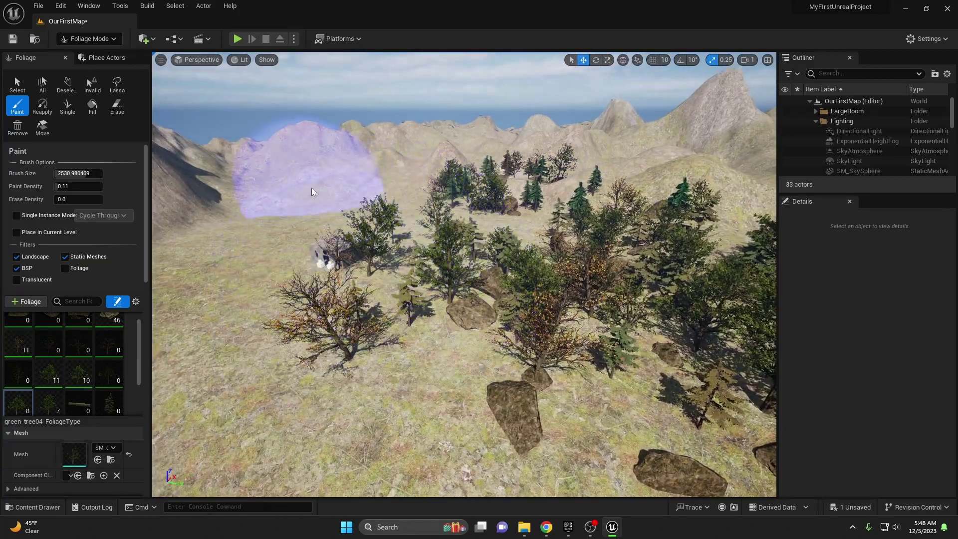
click(301, 194)
click(270, 238)
right_drag(399, 374, 324, 370)
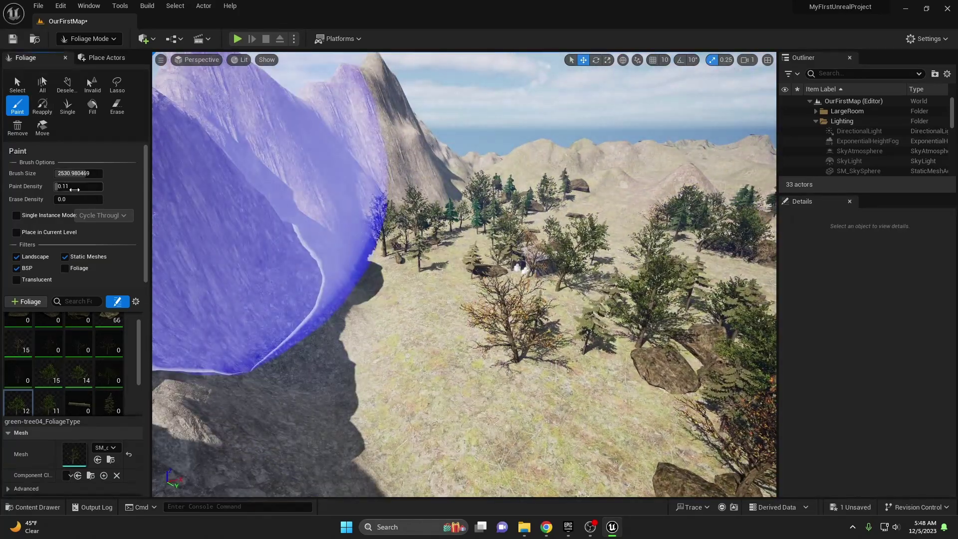
- Set Paint Density to 0.04 and paint sparse foliage on the ground near the cliff and on the hillside
drag(73, 187, 70, 188)
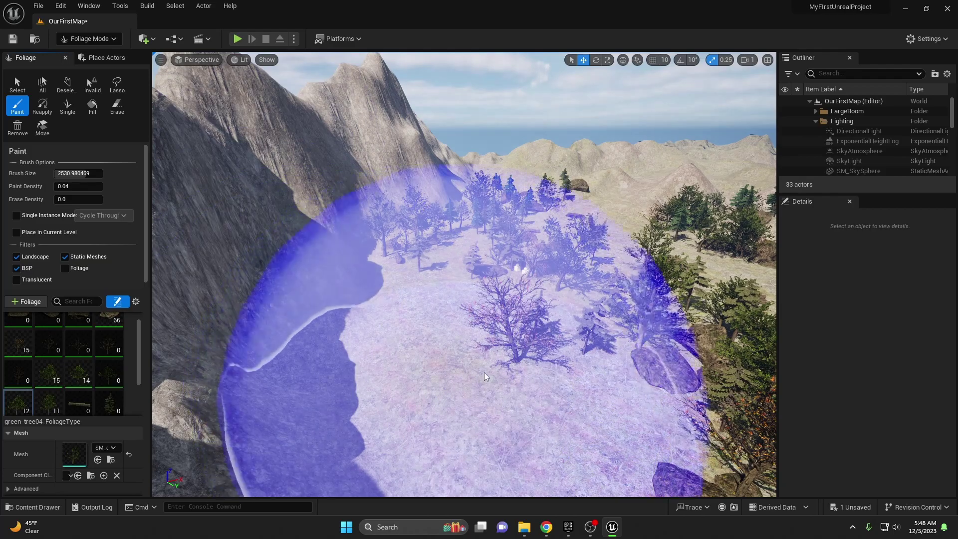
click(494, 364)
mouse_move(496, 360)
right_down()
mouse_move(619, 352)
mouse_move(634, 339)
right_up()
mouse_move(485, 336)
right_down()
mouse_move(415, 319)
mouse_move(449, 399)
right_up()
scroll(450, 314, up, 3)
click(449, 315)
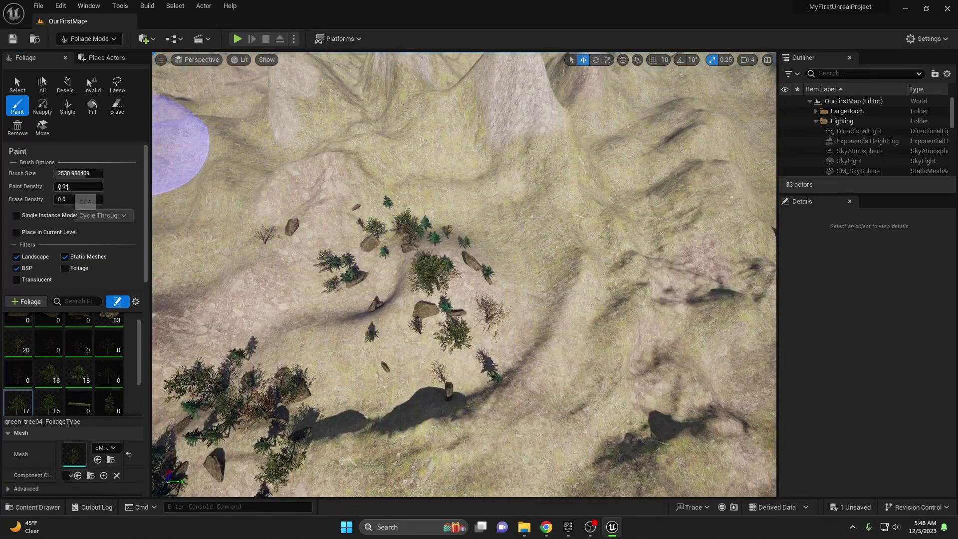
- Set Paint Density to 0.95 and paint one dense cluster of foliage on the distant hillside
drag(65, 187, 100, 187)
mouse_move(350, 213)
right_down()
mouse_move(314, 194)
mouse_move(311, 150)
right_up()
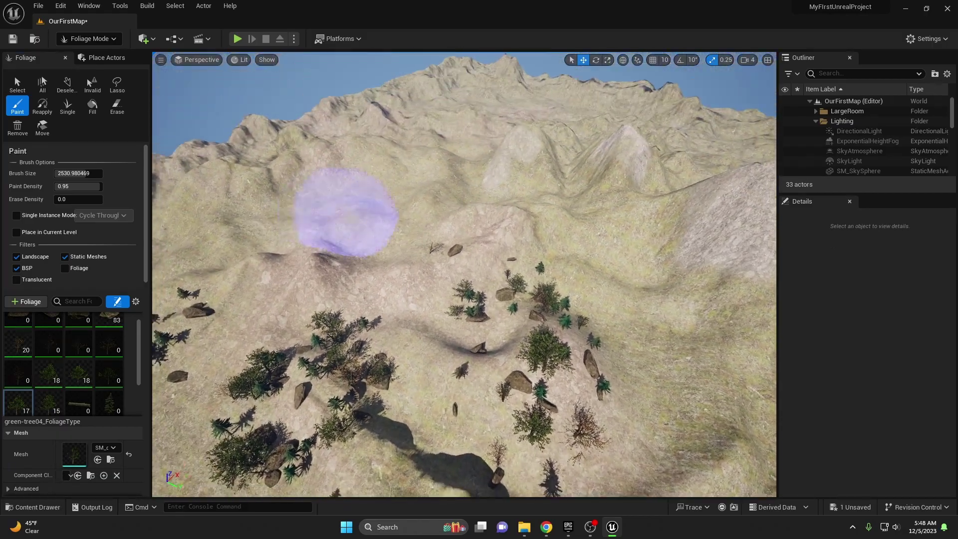
click(384, 212)
mouse_move(384, 213)
right_down()
mouse_move(299, 160)
mouse_move(329, 200)
mouse_move(334, 239)
right_up()
key(w)
key(s)
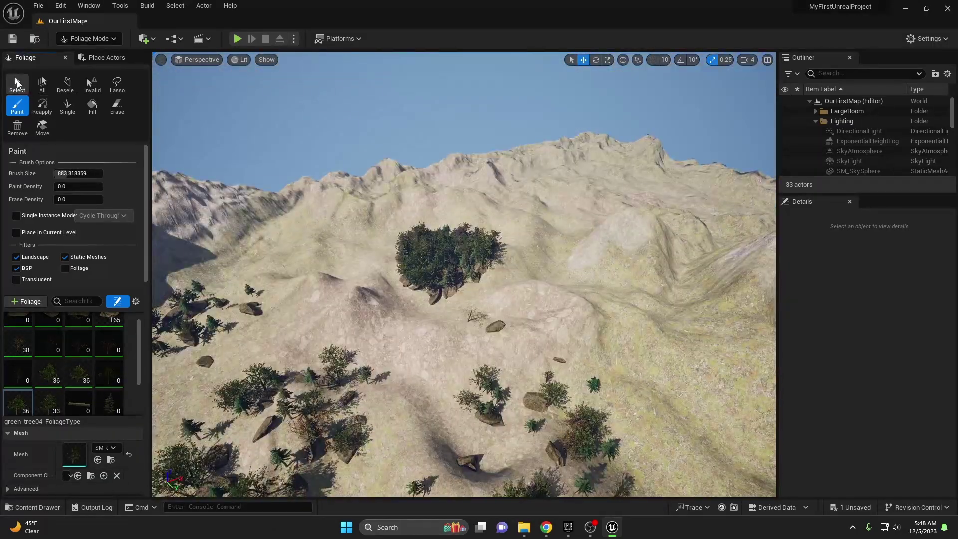
- Select an individual tree in the sparse foliage with the foliage Select tool, then one in the dense hillside cluster
click(18, 84)
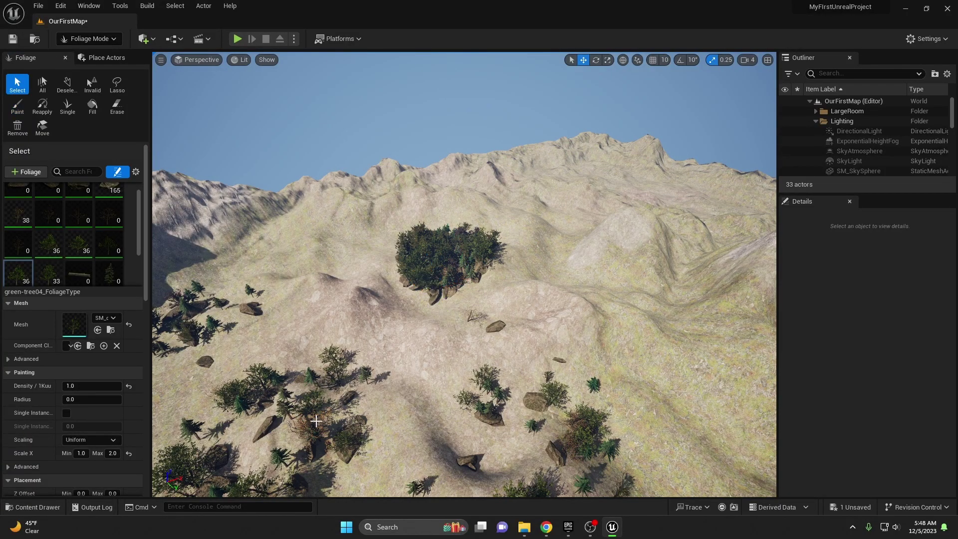
click(256, 392)
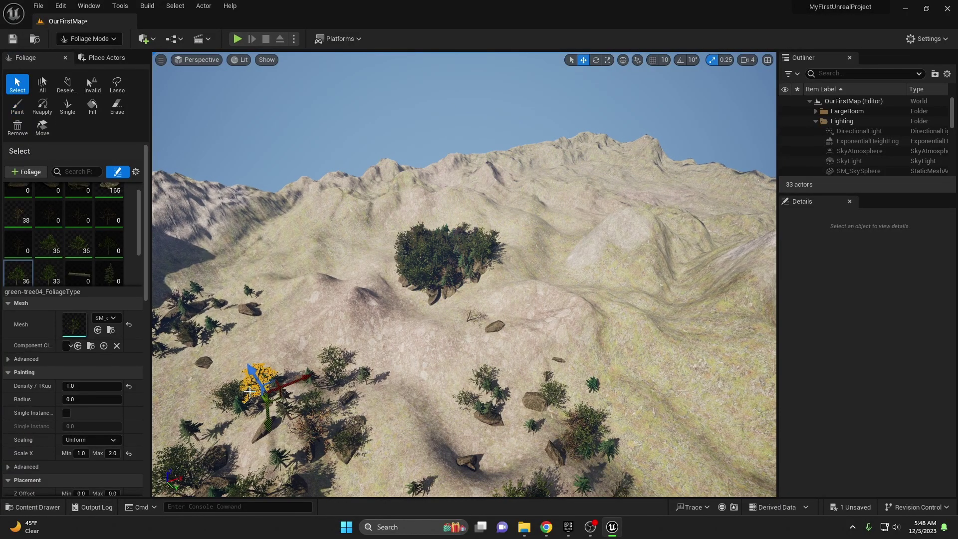
click(434, 273)
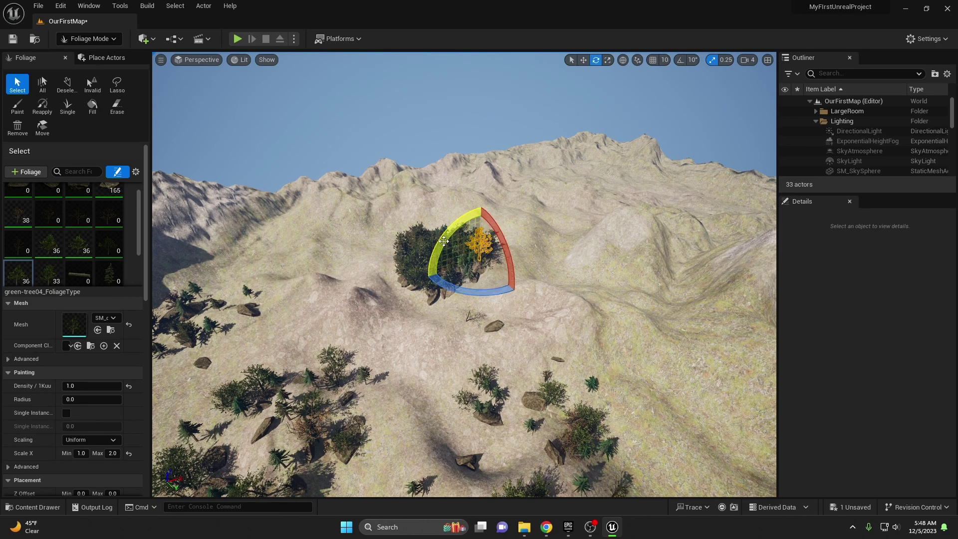
- Scale the selected tree in the dense hillside cluster along its X axis, and enlarge it uniformly
key(r)
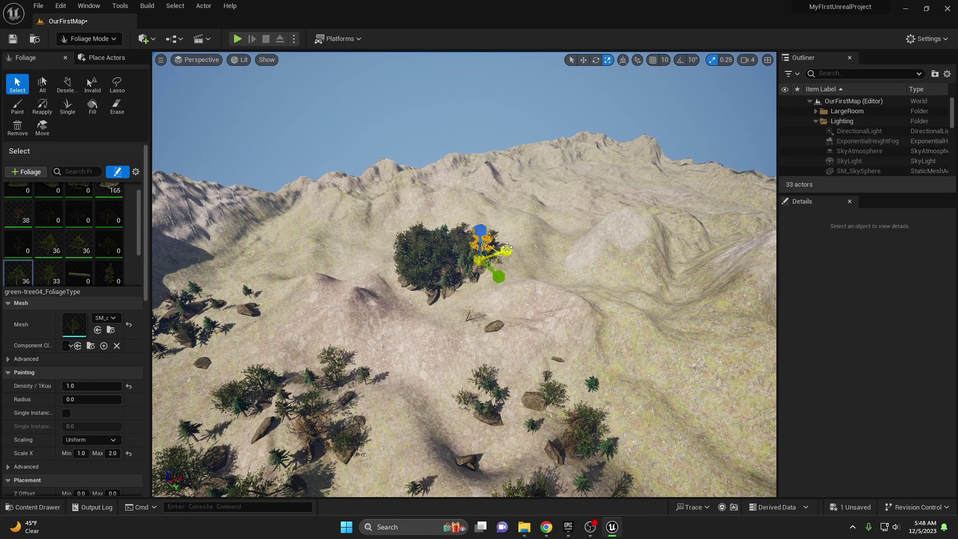
drag(506, 251, 569, 267)
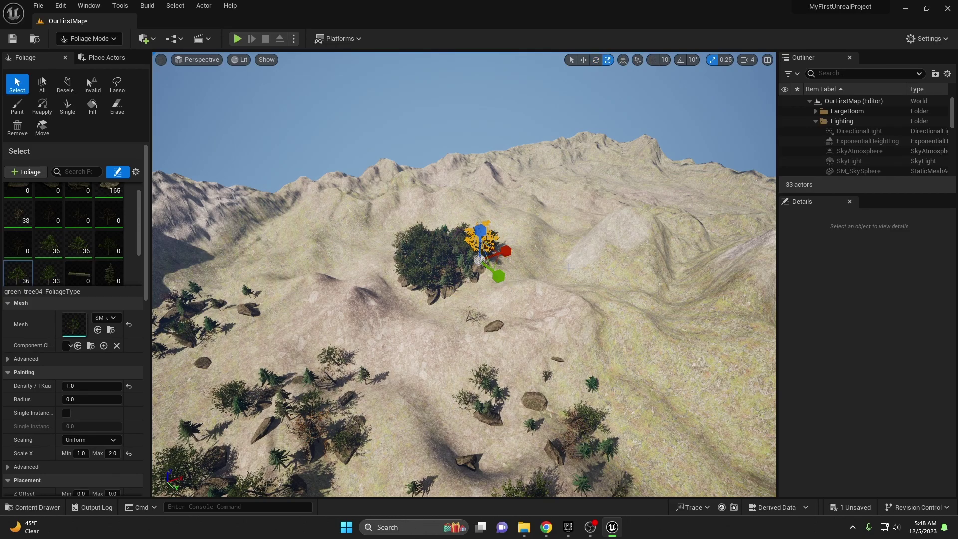
drag(479, 259, 504, 244)
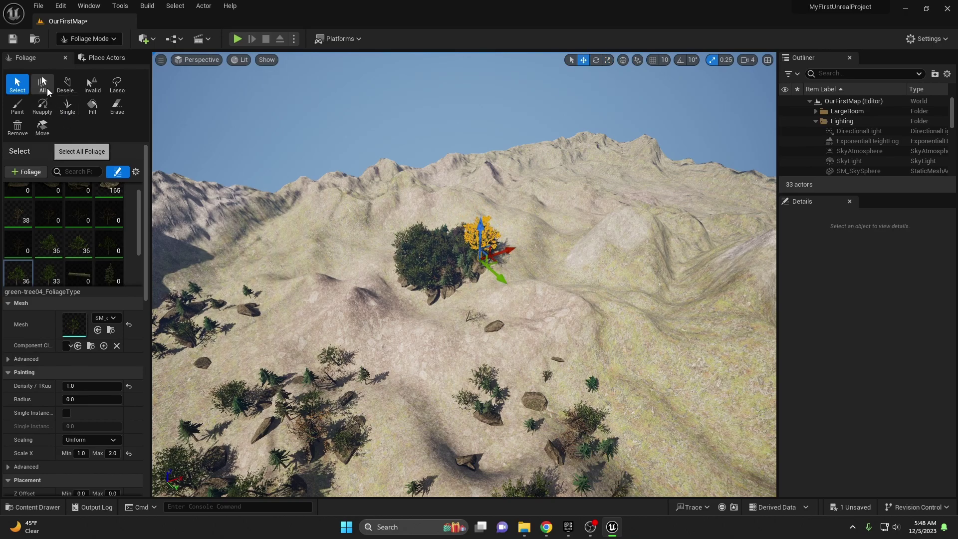
- Select all foliage on the landscape, look over the selected clusters, and deselect everything
click(43, 84)
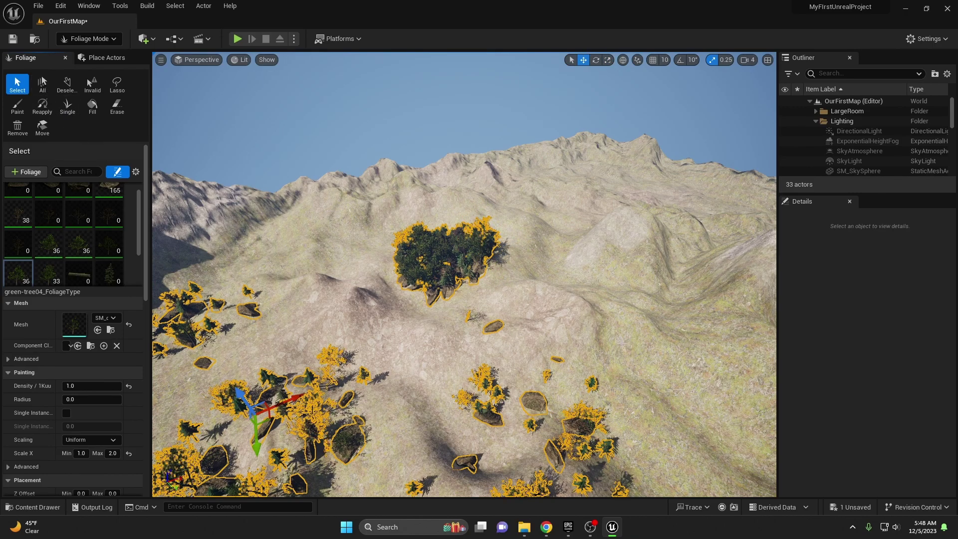
key(f)
key(d)
right_drag(464, 275, 269, 284)
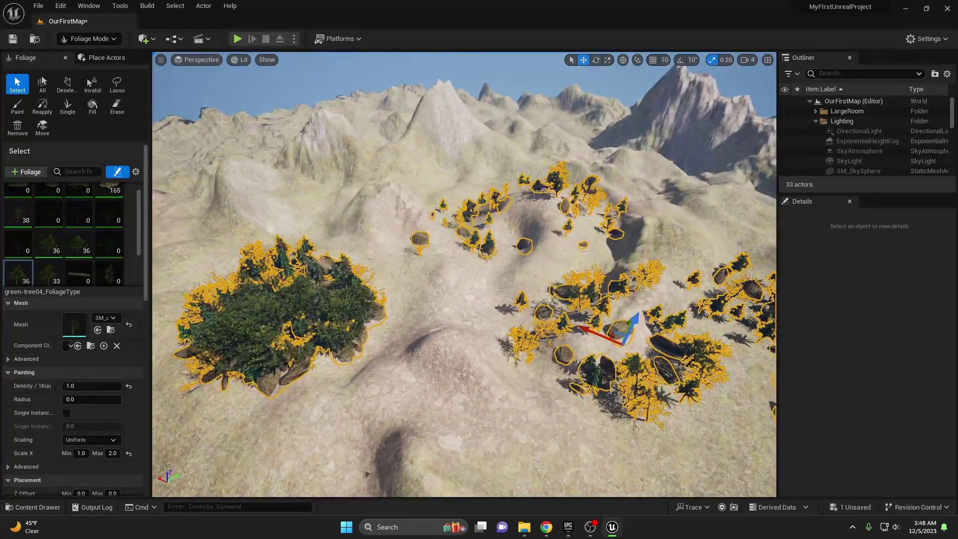
click(69, 88)
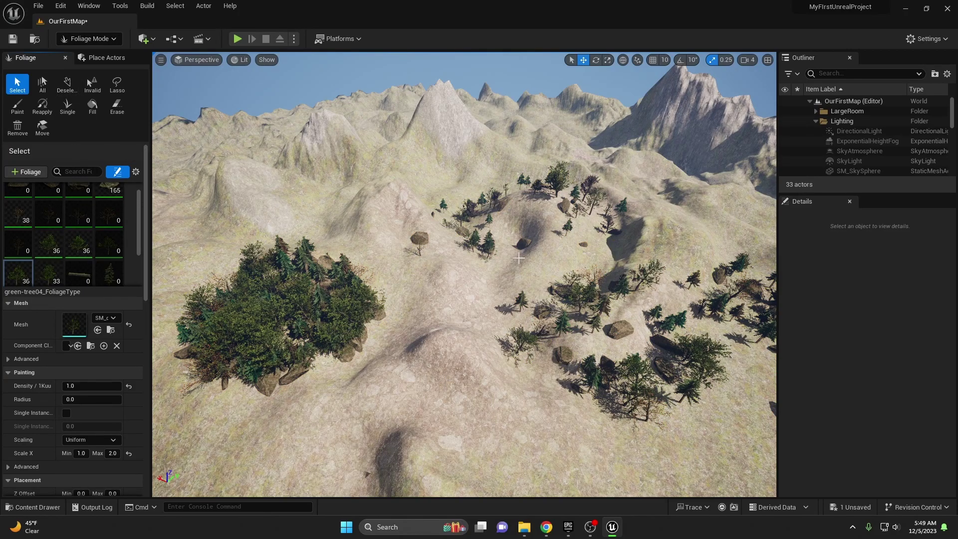
- Lasso-select foliage across the dense hillside cluster and the sparse groups, and remove the selected instances
click(120, 86)
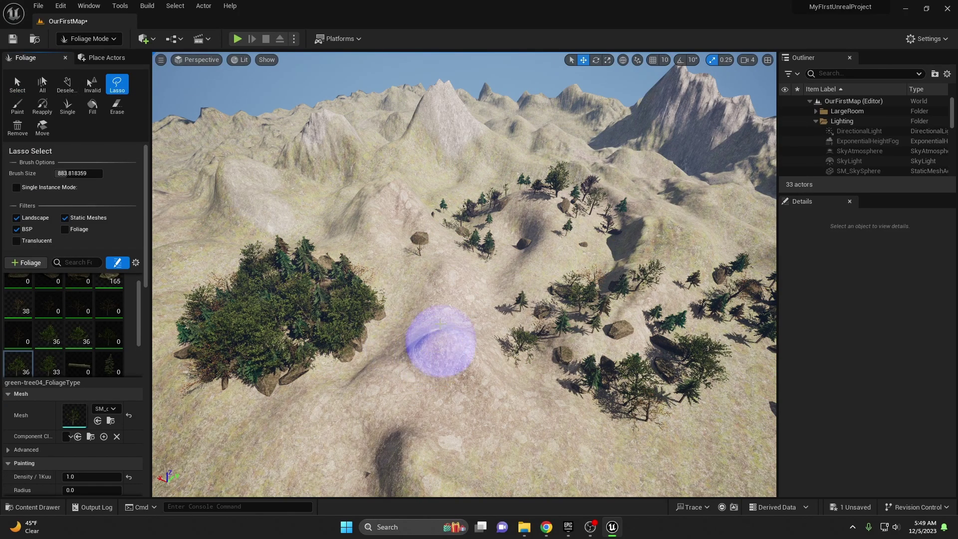
mouse_move(397, 298)
mouse_down()
mouse_move(368, 294)
mouse_move(331, 315)
mouse_move(513, 342)
mouse_move(624, 207)
mouse_move(489, 284)
mouse_up()
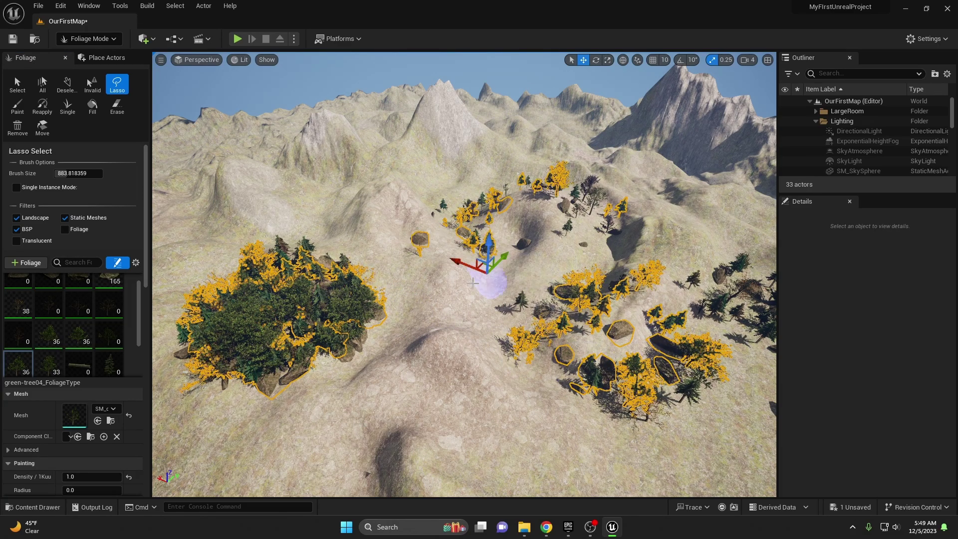
click(92, 113)
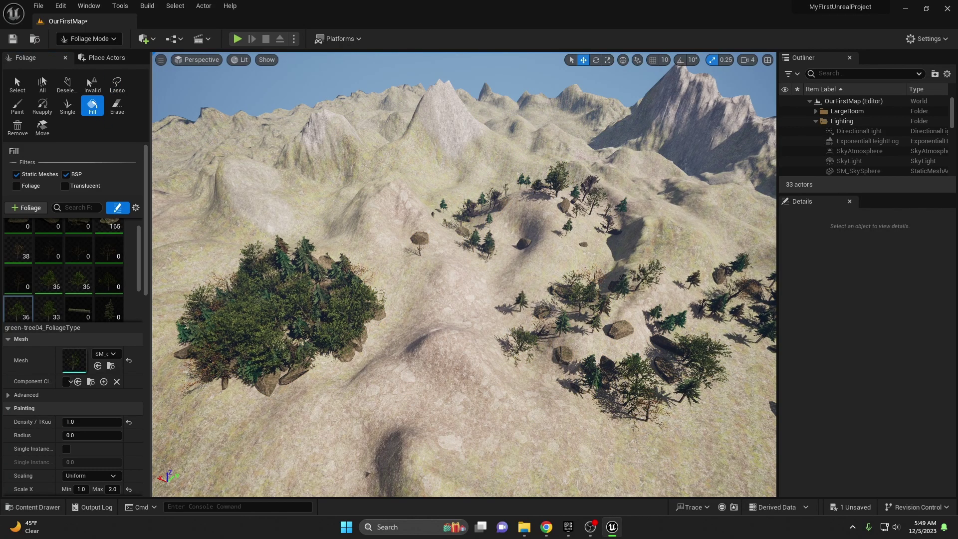
right_drag(320, 260, 239, 233)
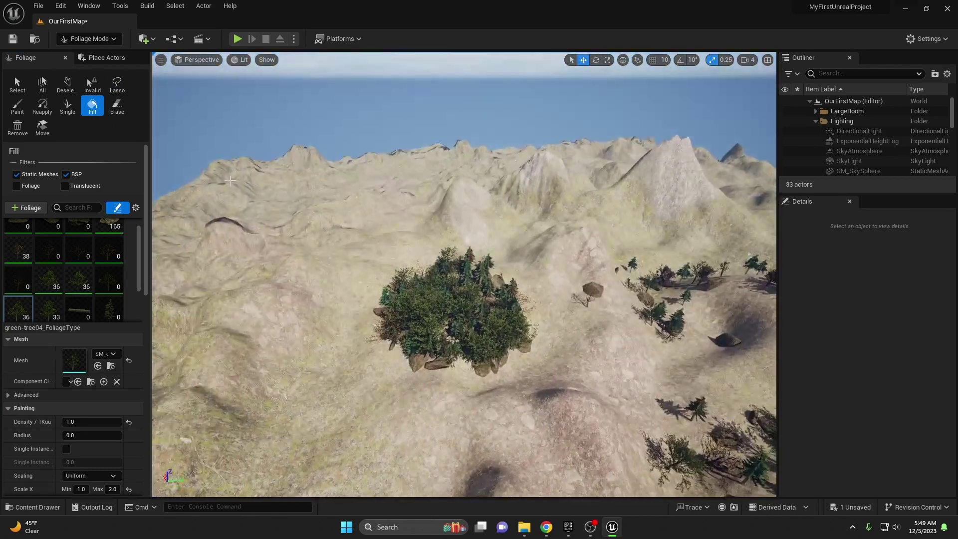
click(20, 136)
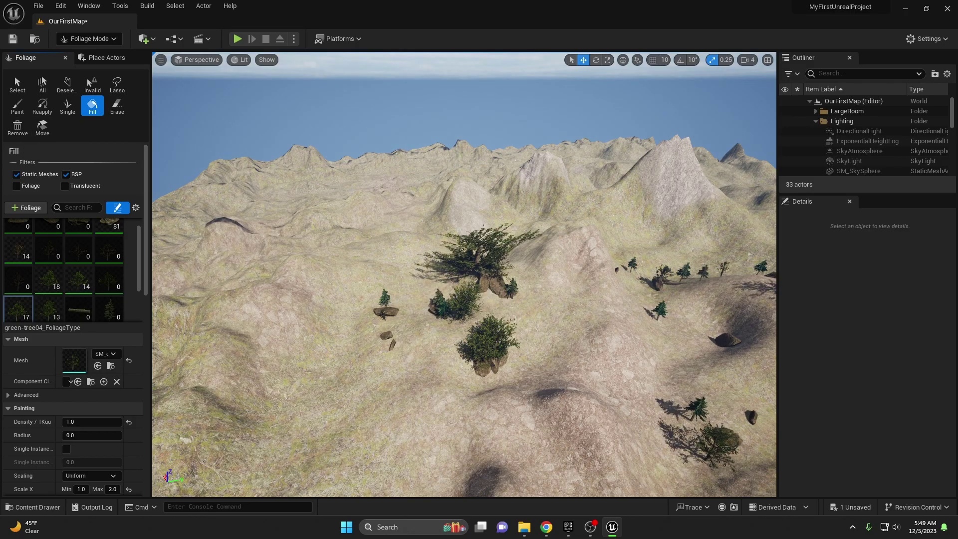
- Erase all remaining foliage from the landscape with Brush Size 8192 and Erase Density 0.0
mouse_move(450, 269)
right_down()
mouse_move(519, 310)
mouse_move(465, 261)
right_up()
click(45, 131)
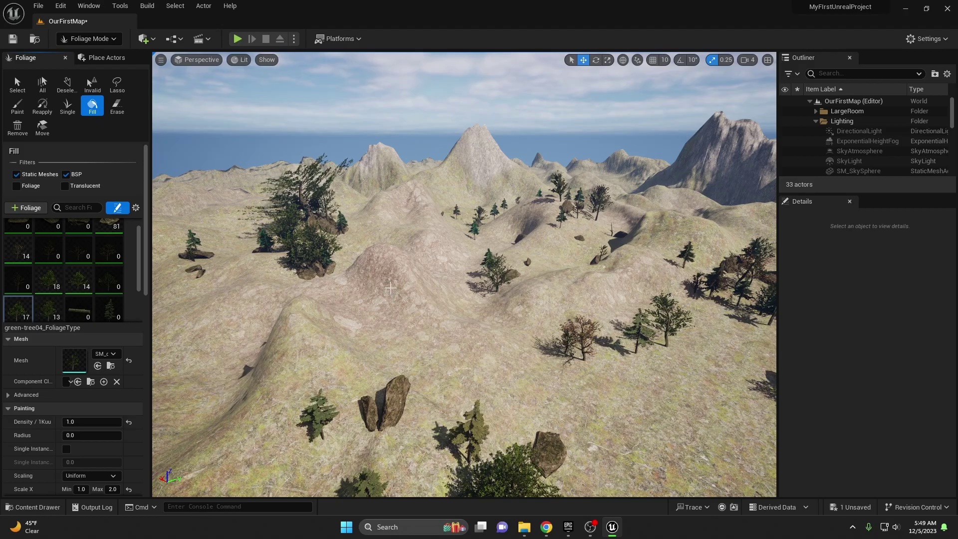
right_drag(391, 288, 467, 344)
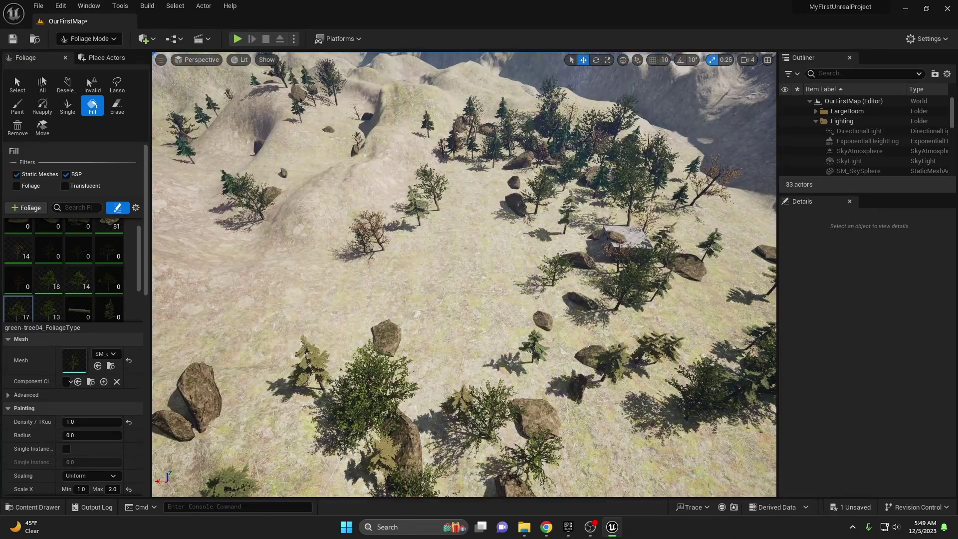
click(117, 106)
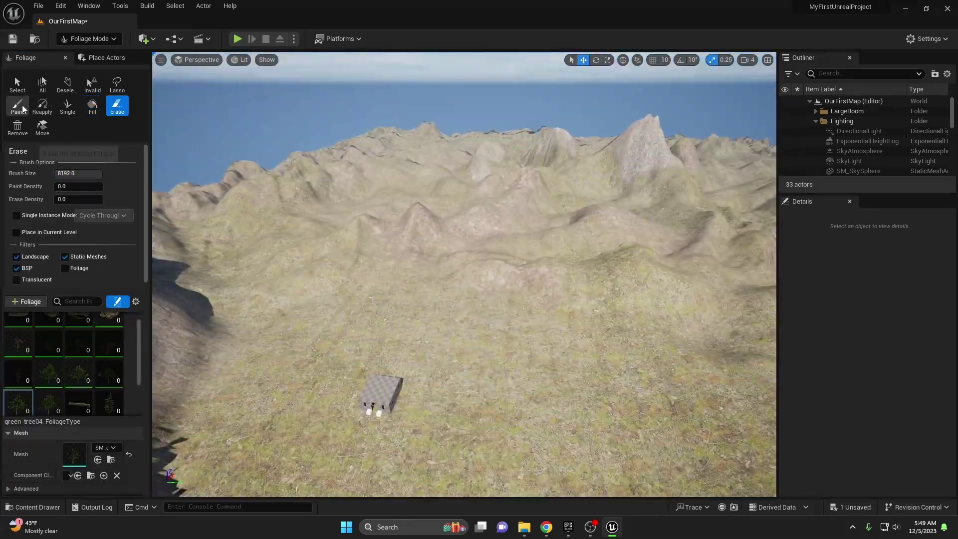
- Switch to foliage painting with Brush Size about 1132, and raise the Paint Density to 0.16
click(17, 106)
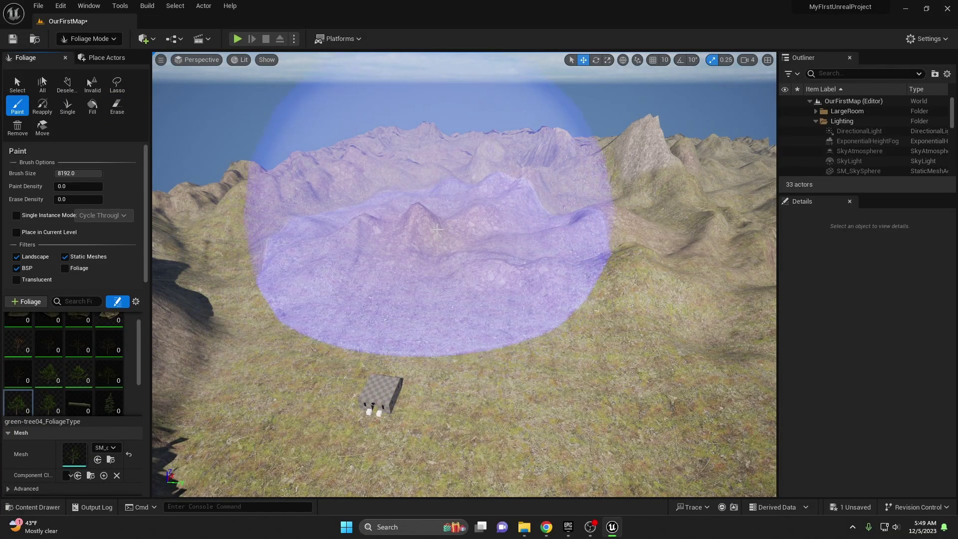
drag(85, 173, 67, 173)
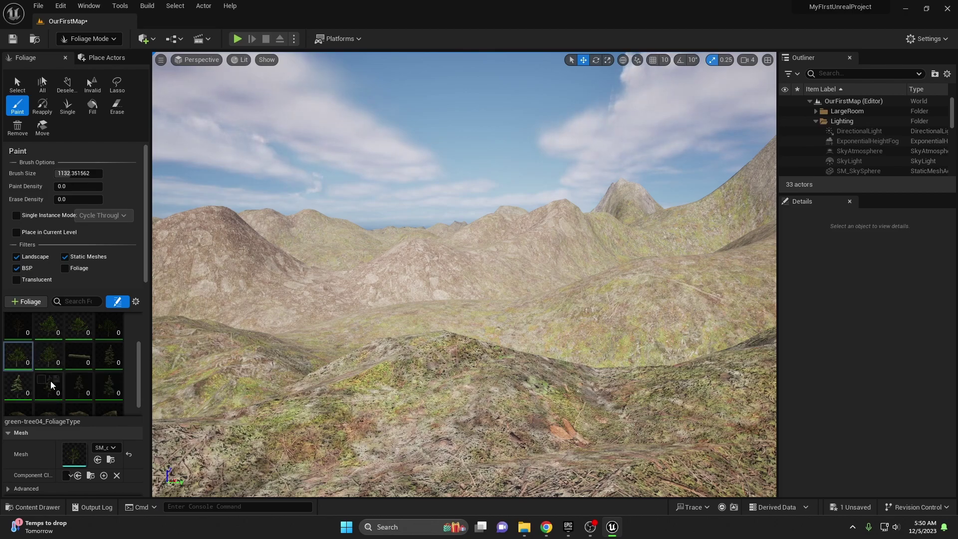
scroll(55, 360, down, 1)
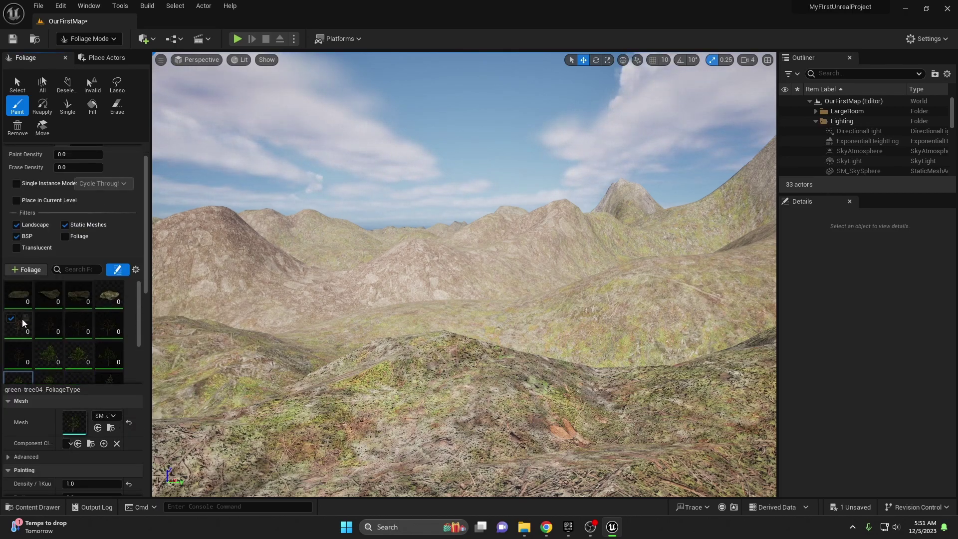
scroll(67, 299, up, 1)
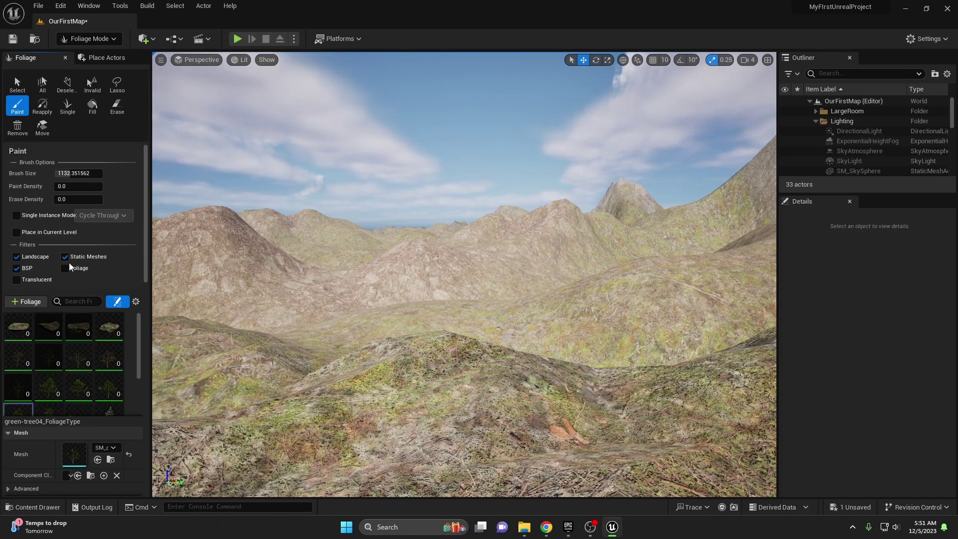
drag(63, 186, 75, 186)
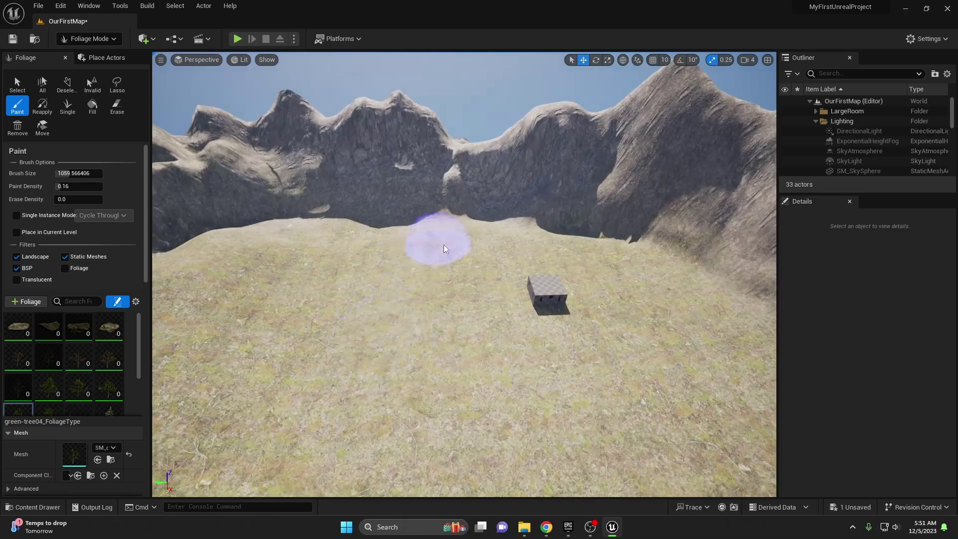
- Set the Brush Size to 2000 and paint foliage across the plain at Paint Density 0.06
click(75, 173)
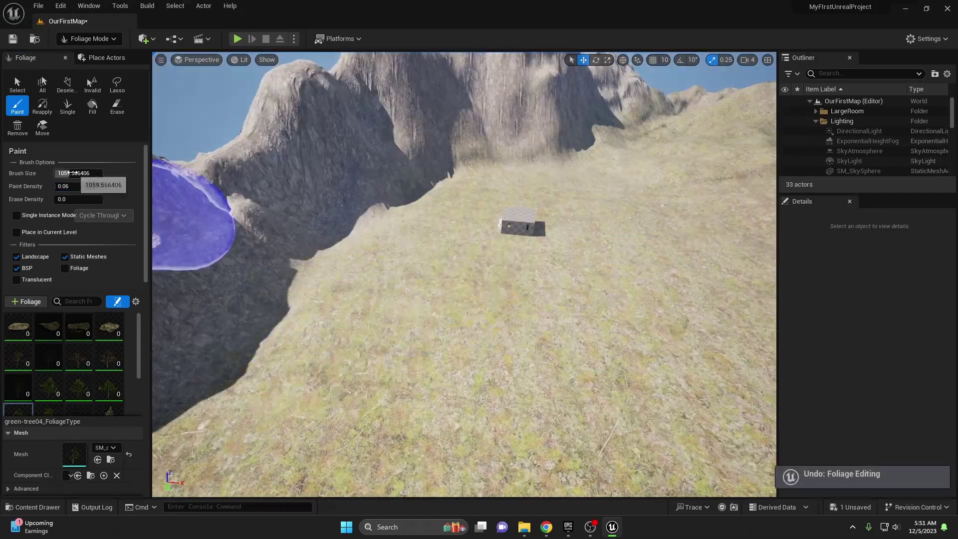
text(200)
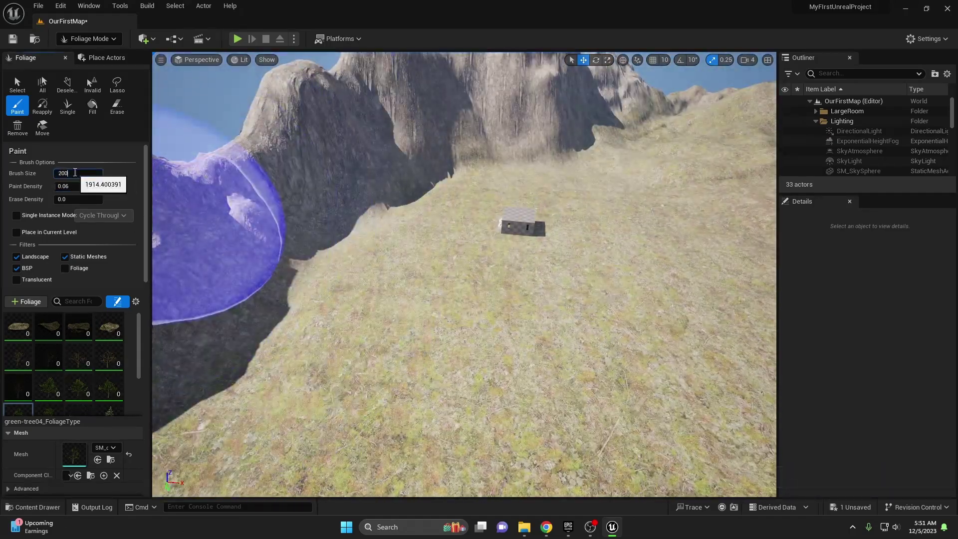
text(0)
key(Return)
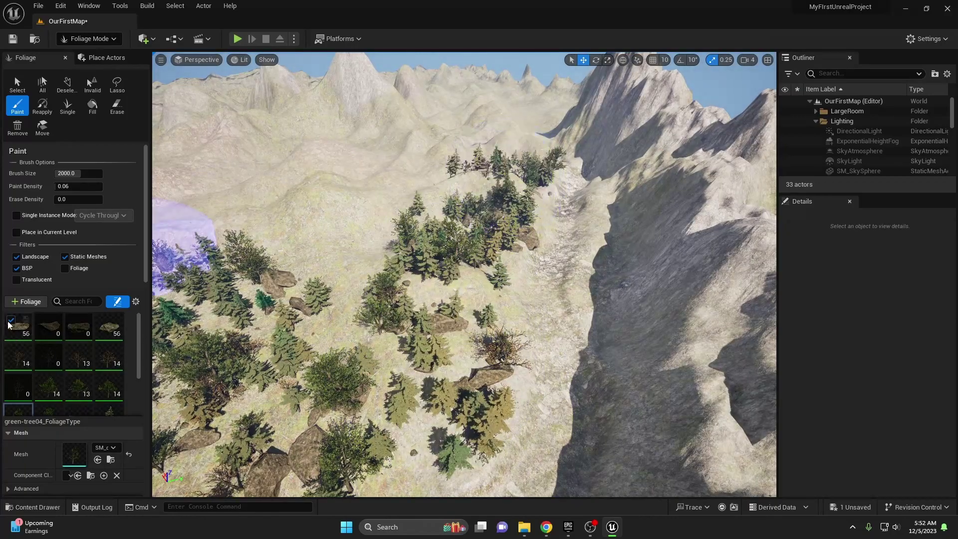
- Set the Brush Size to 4000 and paint foliage over the surrounding hills and the rest of the landscape
click(77, 173)
text(40)
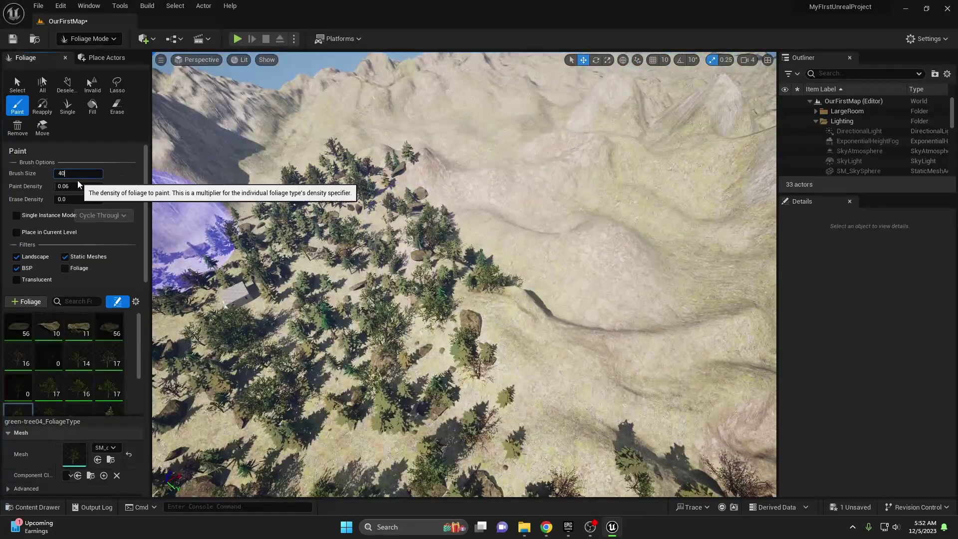
text(00)
key(Return)
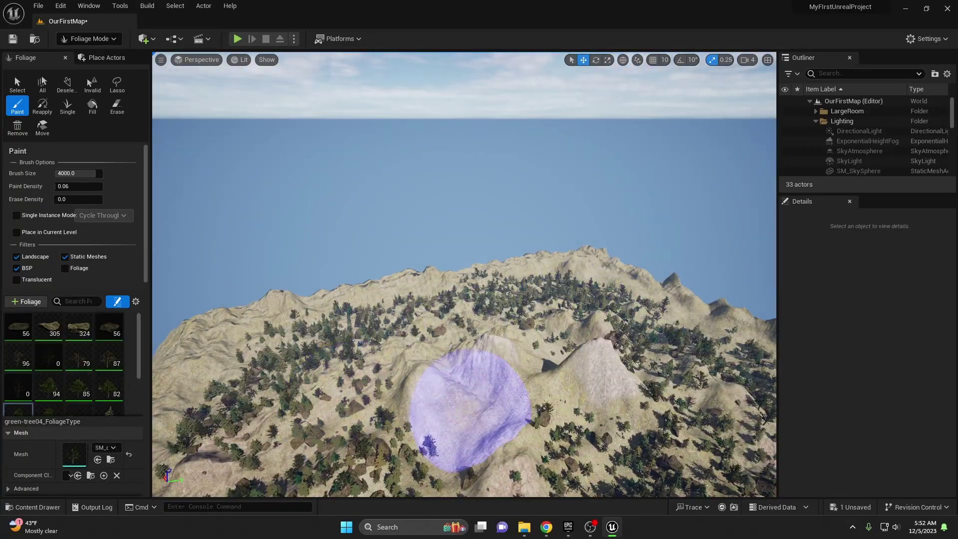
- Place a single boulder on top of the pointed peak, and reshape the summit beneath it with the landscape Flatten and Smooth tools
scroll(42, 365, down, 2)
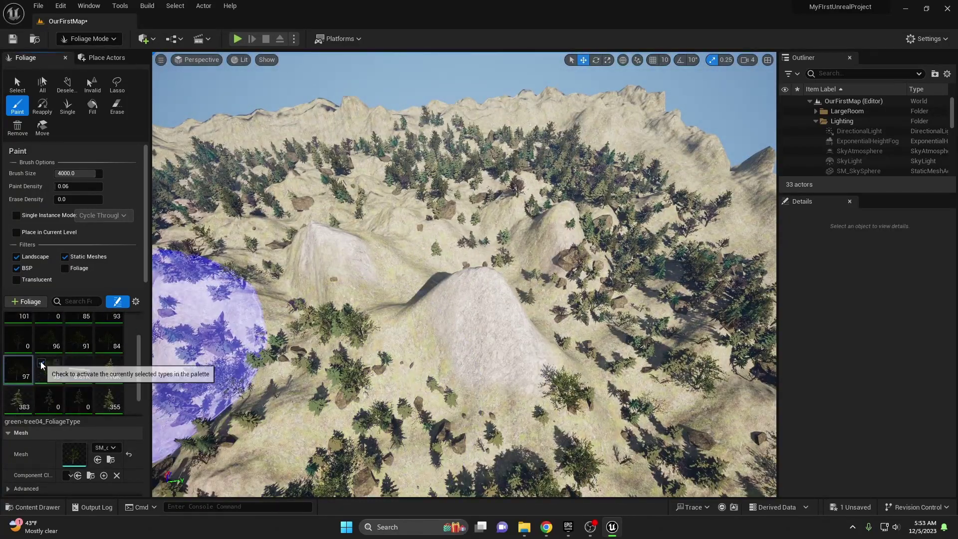
click(67, 106)
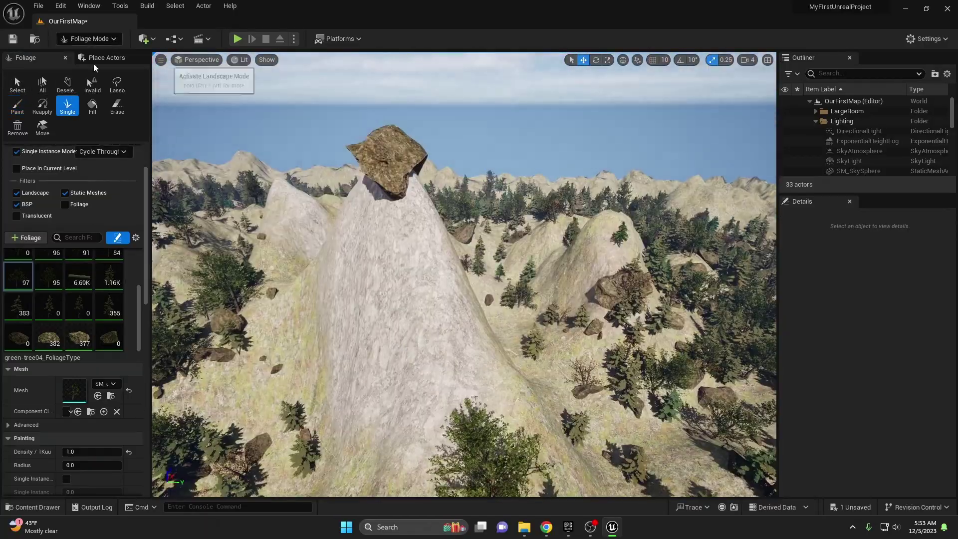
key(shift+2)
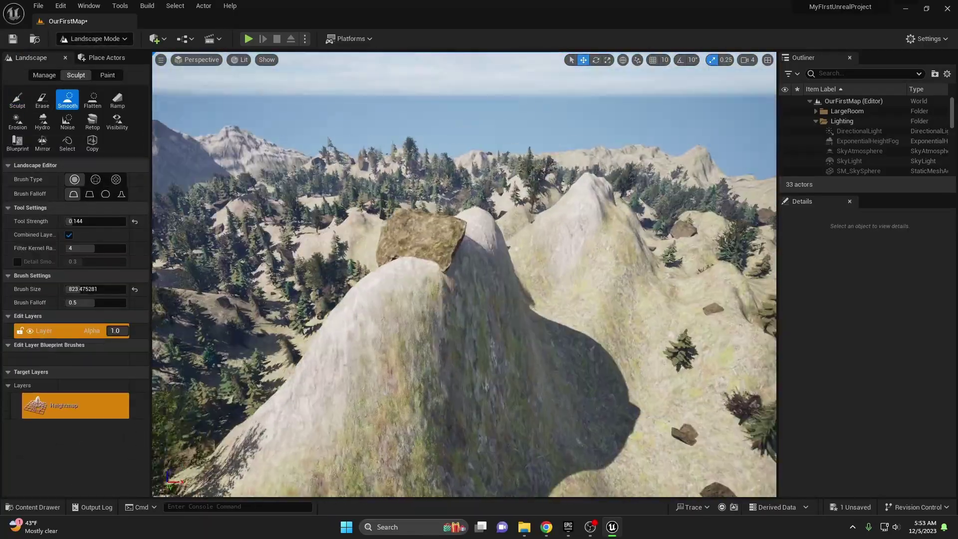
click(93, 100)
click(67, 99)
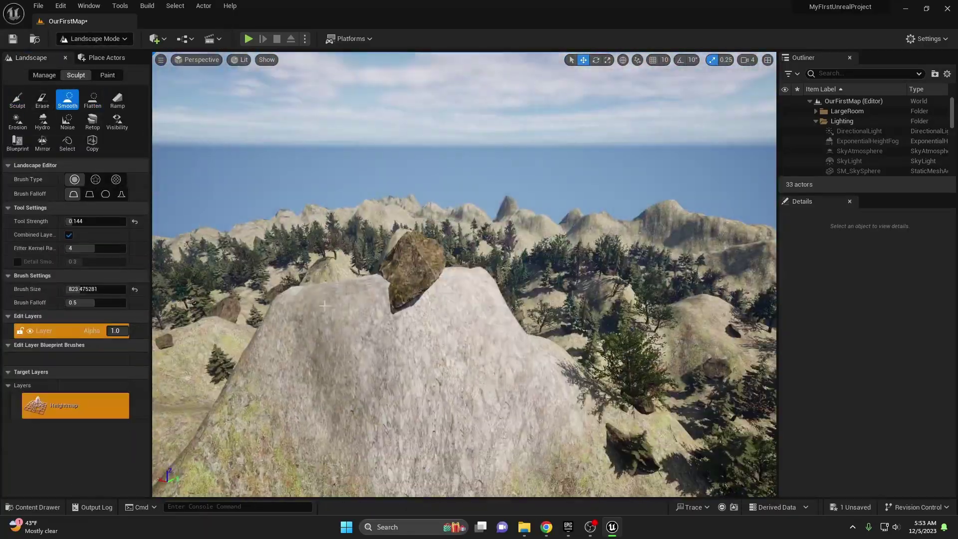
- Return to Foliage Mode and delete individual rocks from the forest around the building
key(shift+3)
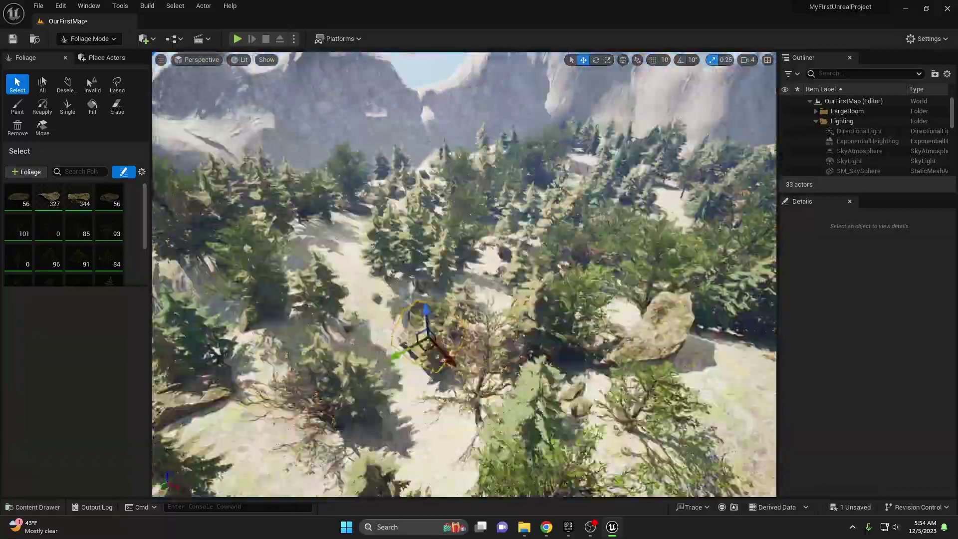
key(Delete)
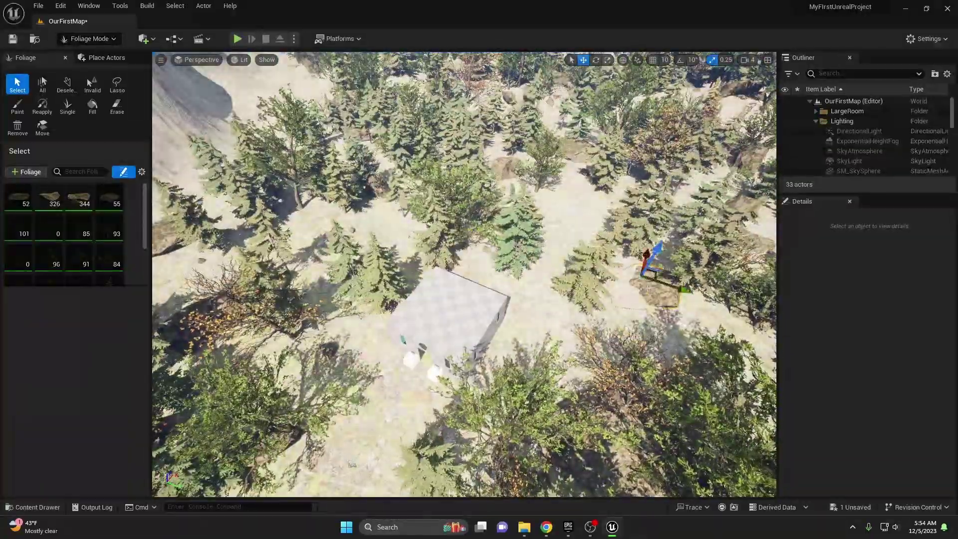
key(Delete)
- Play the level, run the character through the forest to check the foliage, and stop playing
click(237, 39)
key(w)
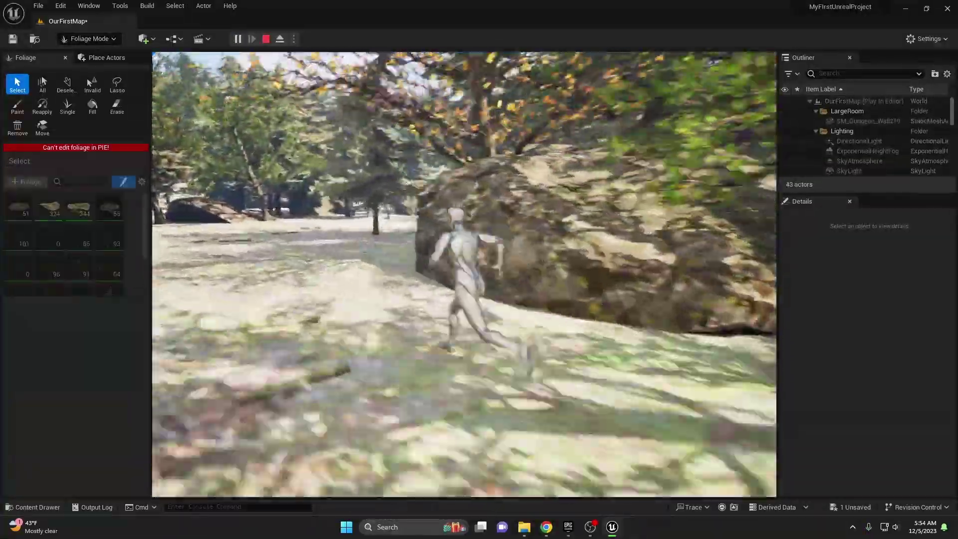
key(Escape)
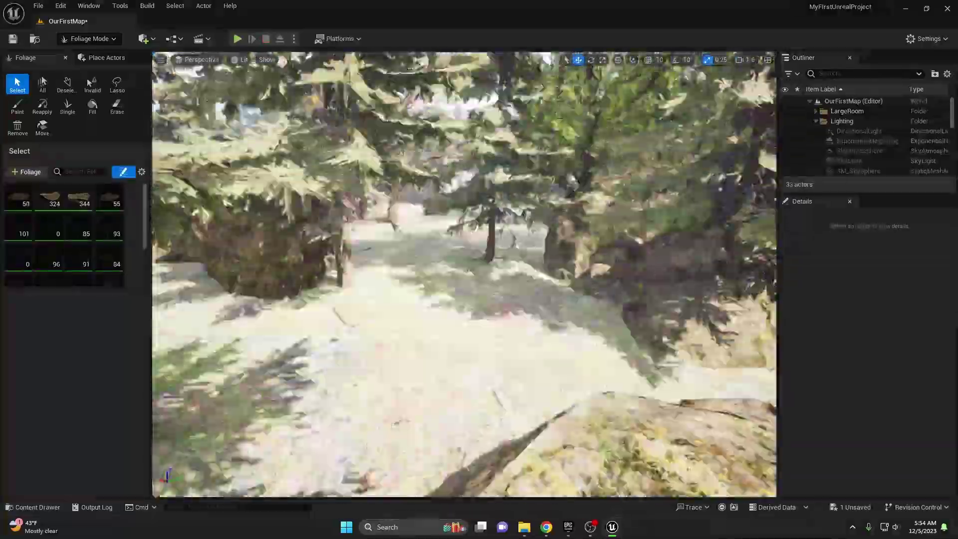
- Delete individual unwanted rocks, logs and trees from the forest, including the broadleaf tree on the steep hillside
key(Delete)
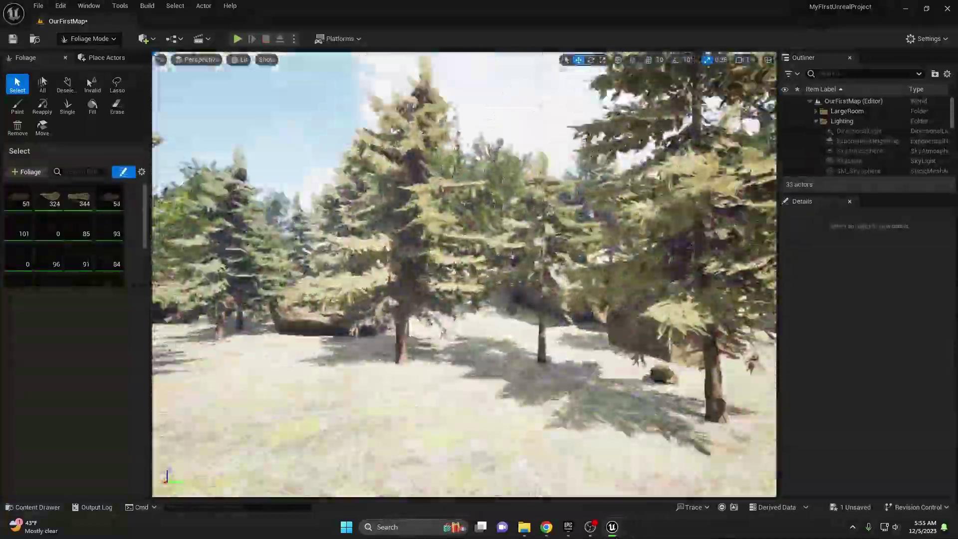
key(Delete)
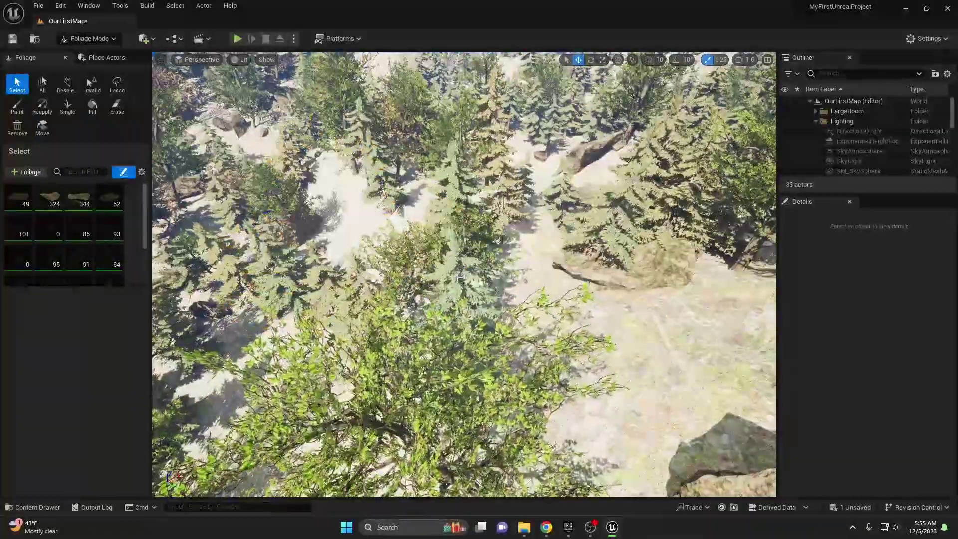
right_drag(460, 278, 479, 348)
click(424, 291)
click(479, 348)
click(496, 361)
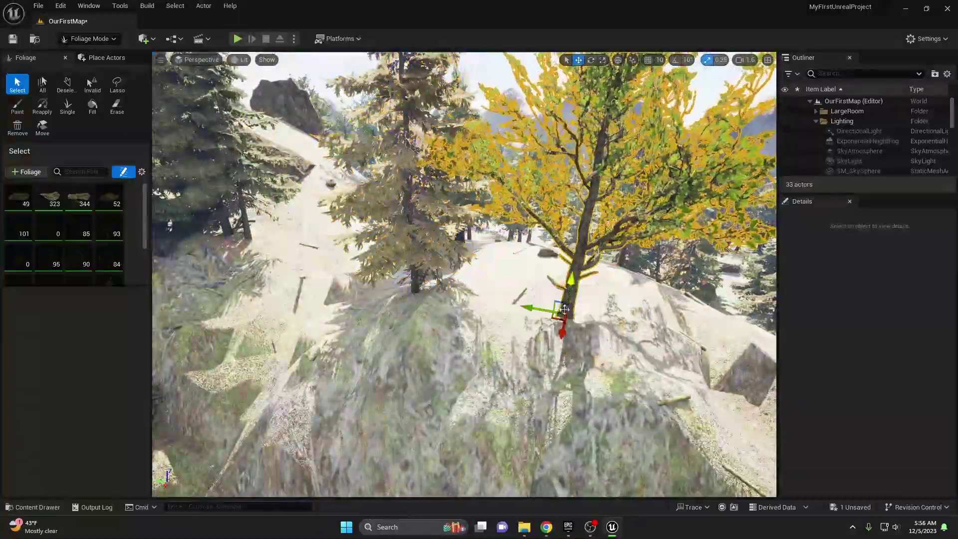
key(Delete)
right_drag(564, 310, 564, 309)
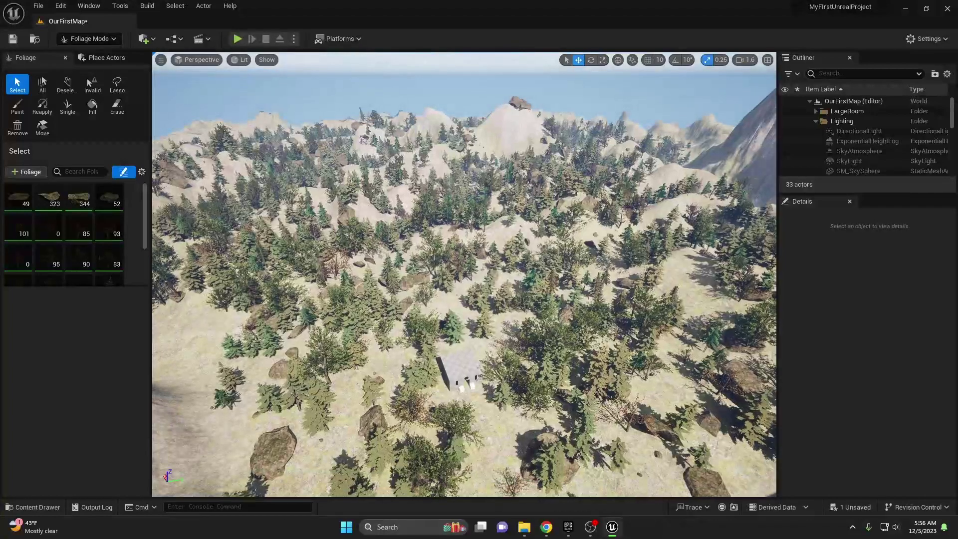
- Show the cliffrock01_lod00_FoliageType settings and examine the forest coverage across the whole landscape from above
click(20, 204)
scroll(91, 365, down, 10)
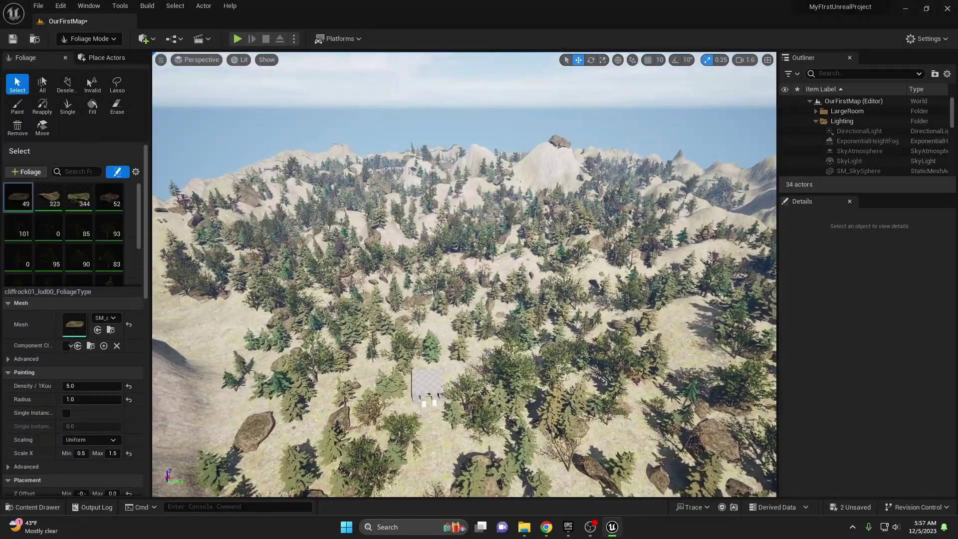
right_drag(464, 275, 464, 274)
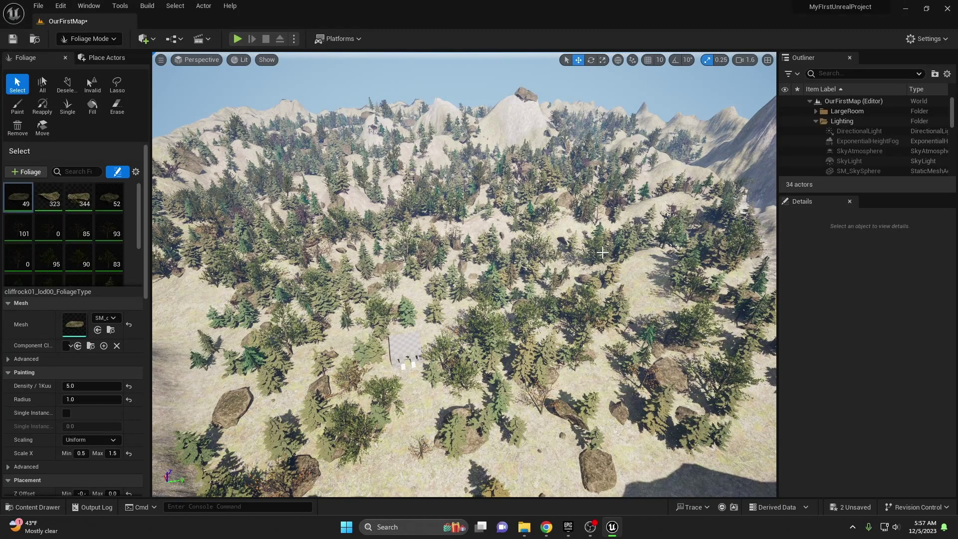
right_drag(602, 253, 641, 280)
key(w)
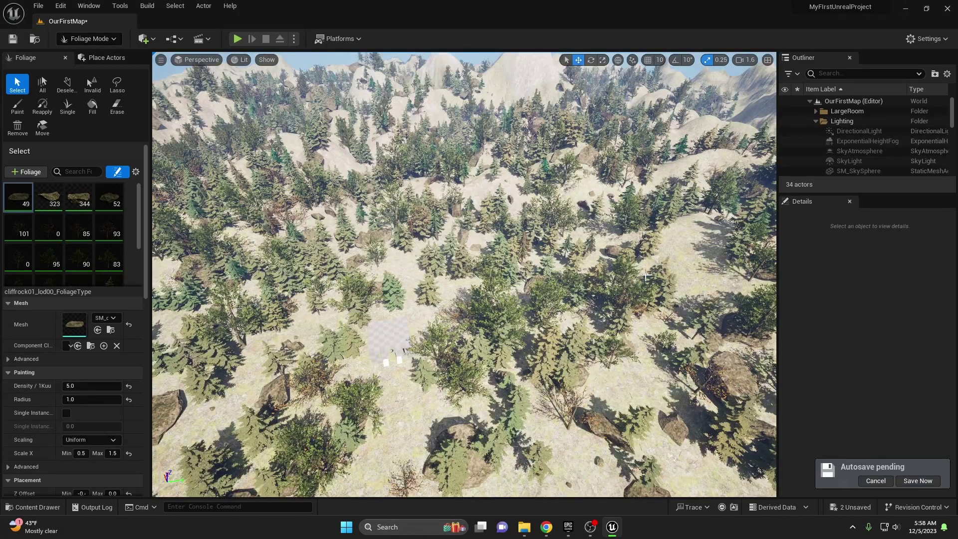
key(s)
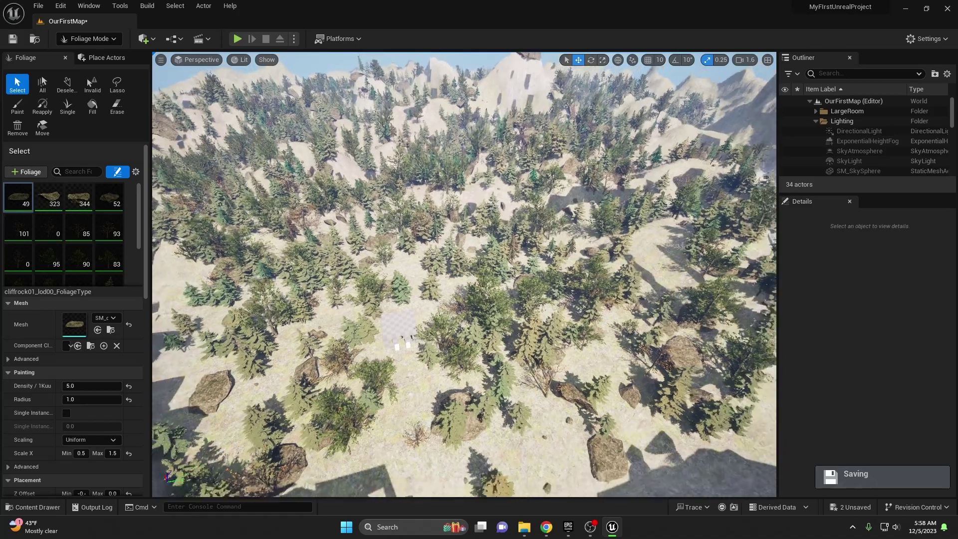
key(s)
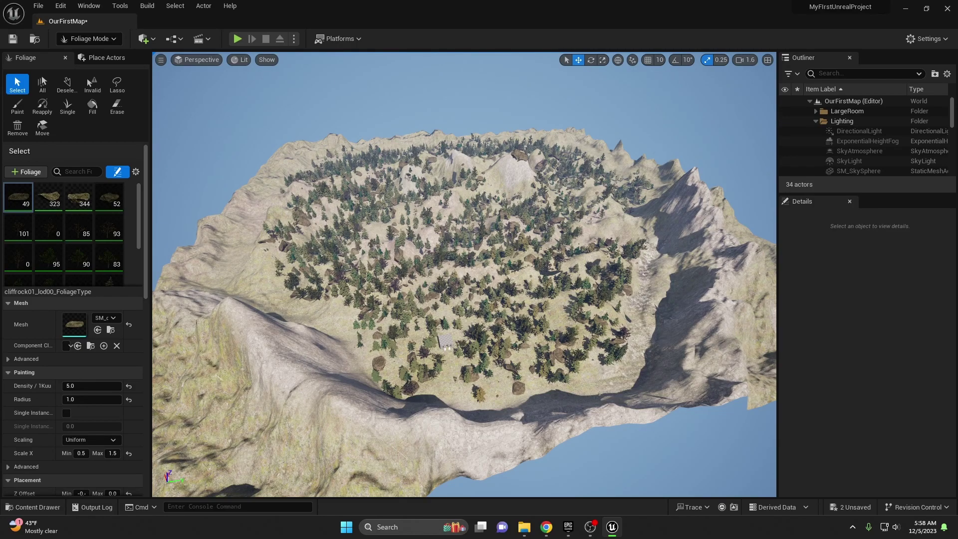
key(w)
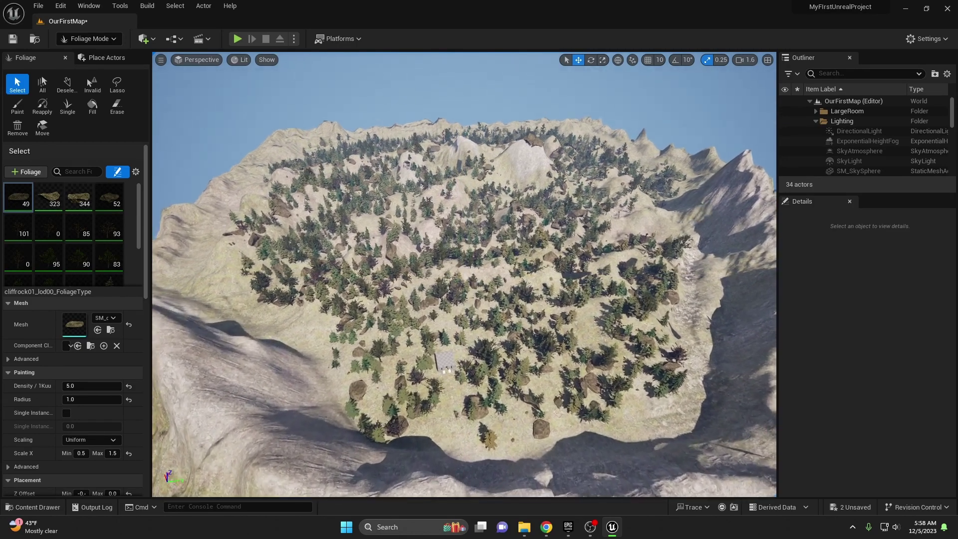
scroll(464, 274, down, 8)
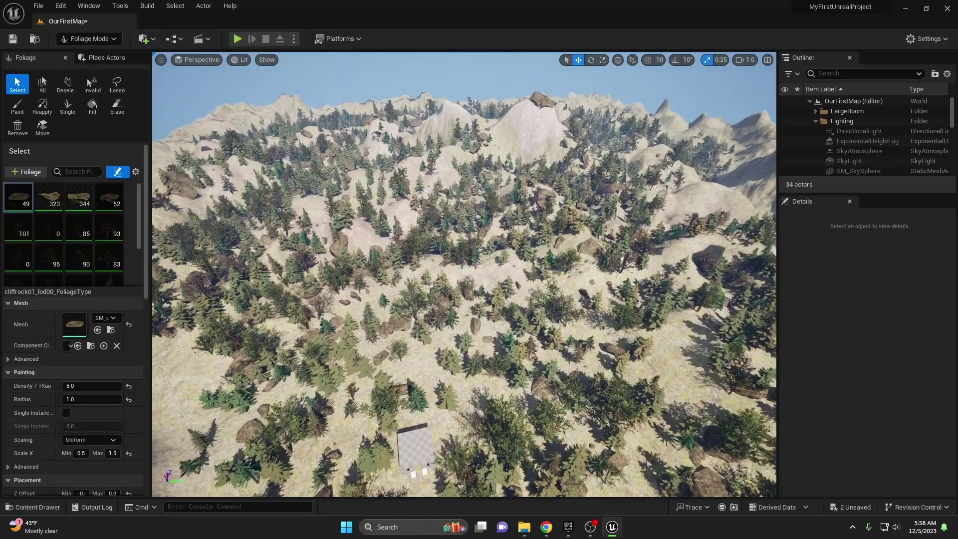
scroll(464, 275, down, 4)
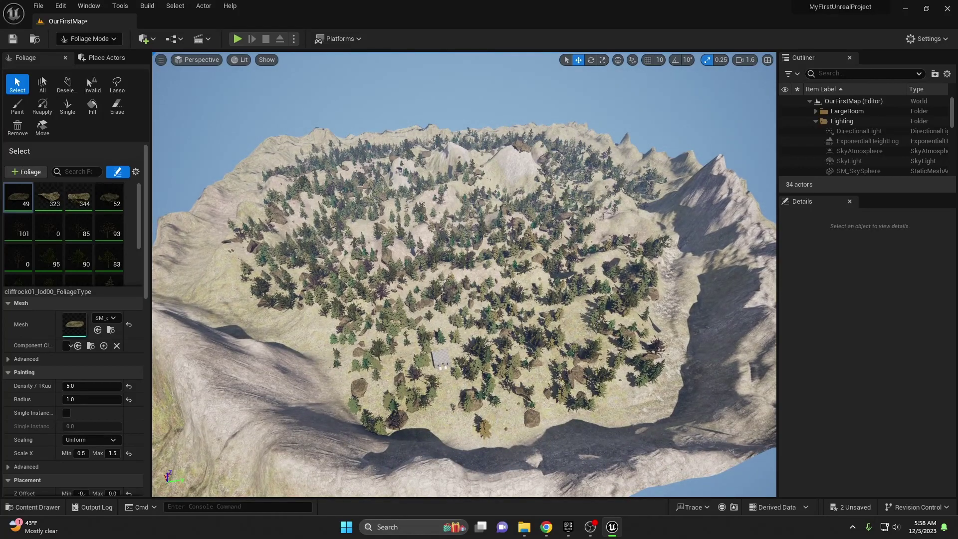
scroll(464, 275, up, 8)
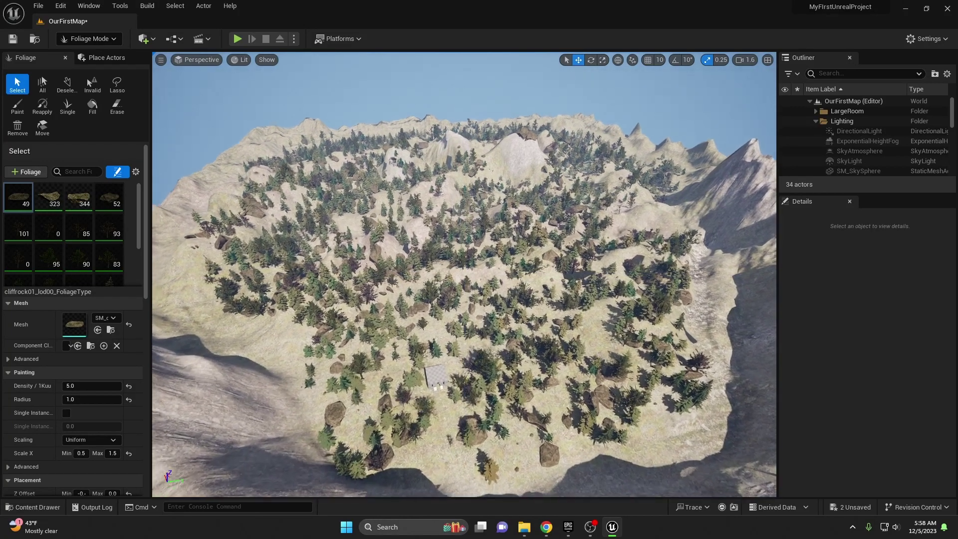